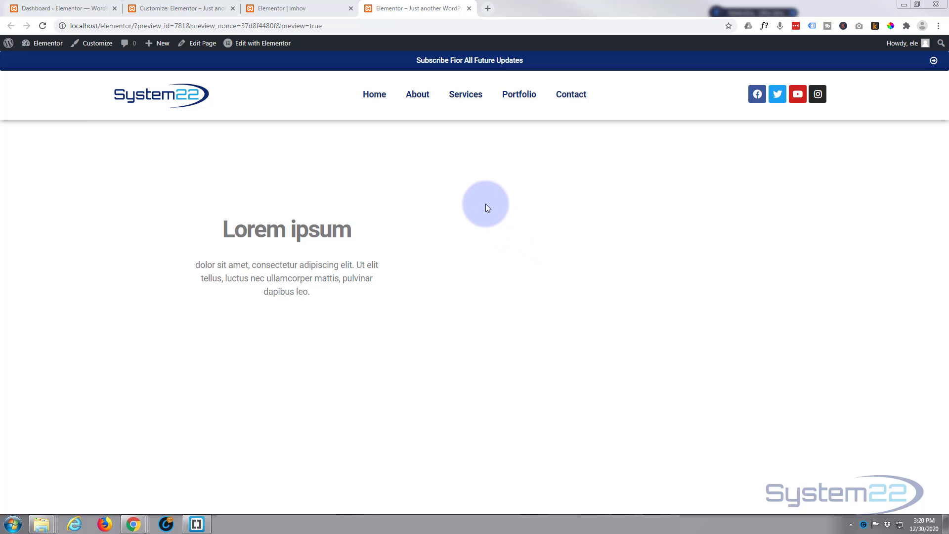
Leave the live preview and return to the 'Elementor | imhov' editor tab
mouse_move(341, 250)
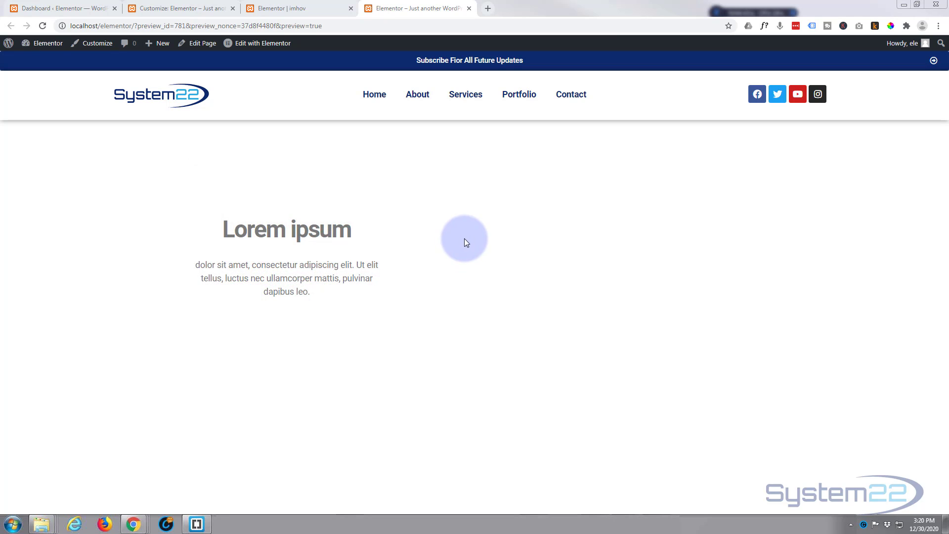
left_click(290, 7)
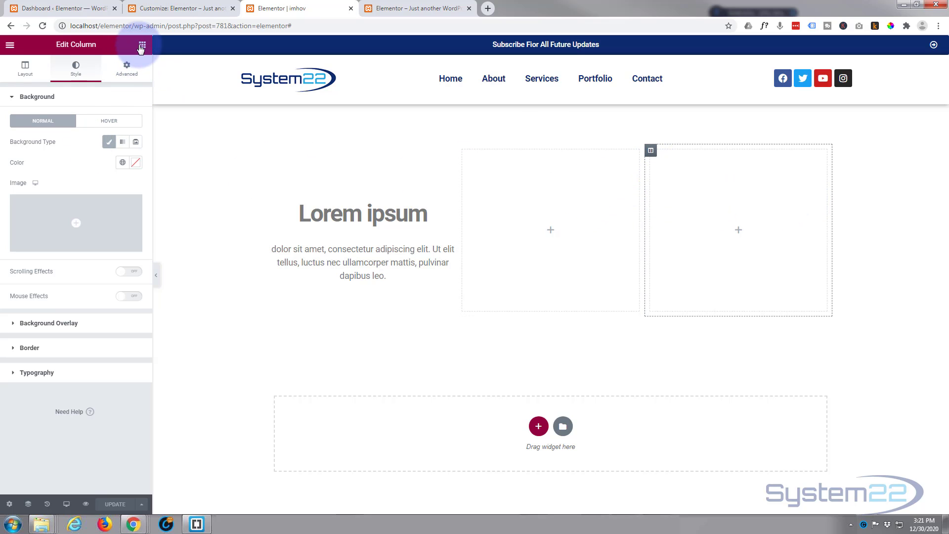
Drag a Text Editor widget from the widget grid into the empty right column
left_click(142, 45)
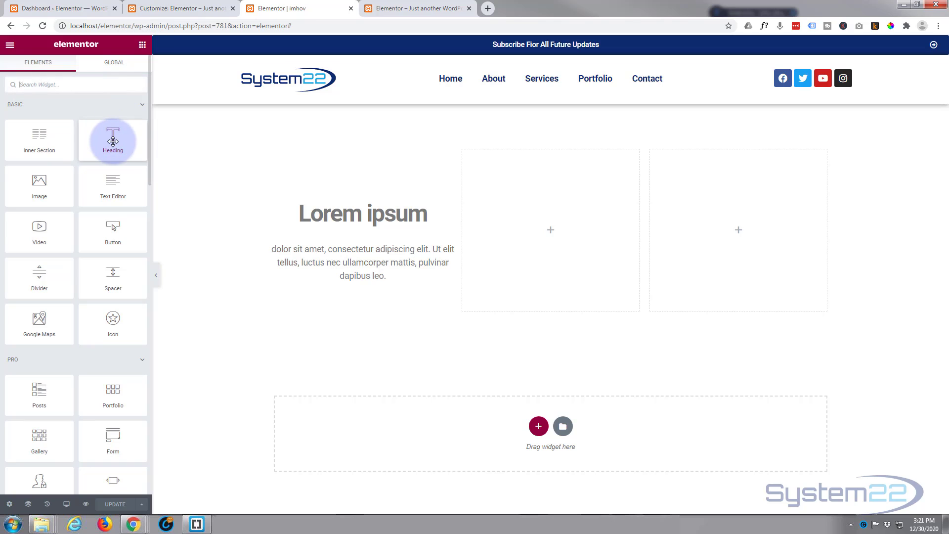
left_click_drag(112, 182, 720, 218)
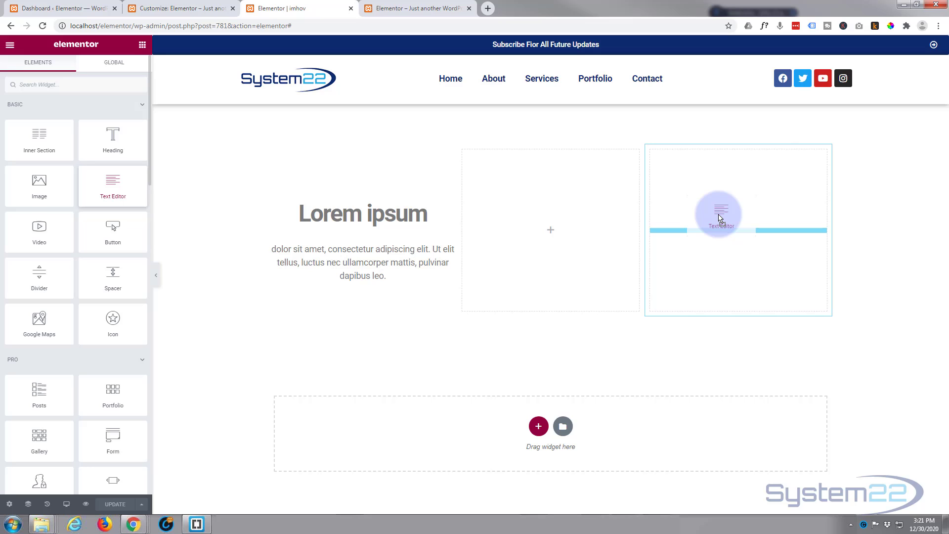
left_click_drag(720, 218, 720, 218)
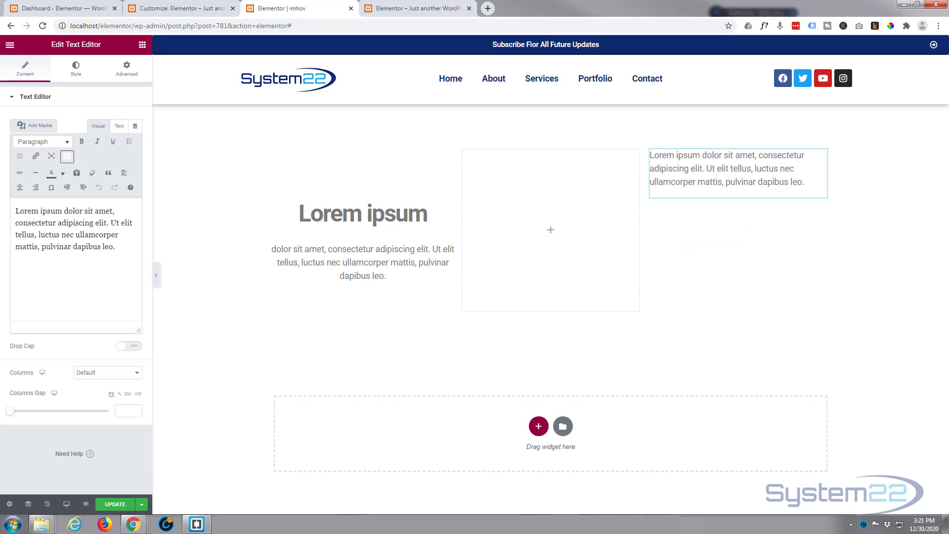
Put 'Lorem ipsum' on its own line and format it as Heading 2
left_click(55, 209)
left_click(64, 211)
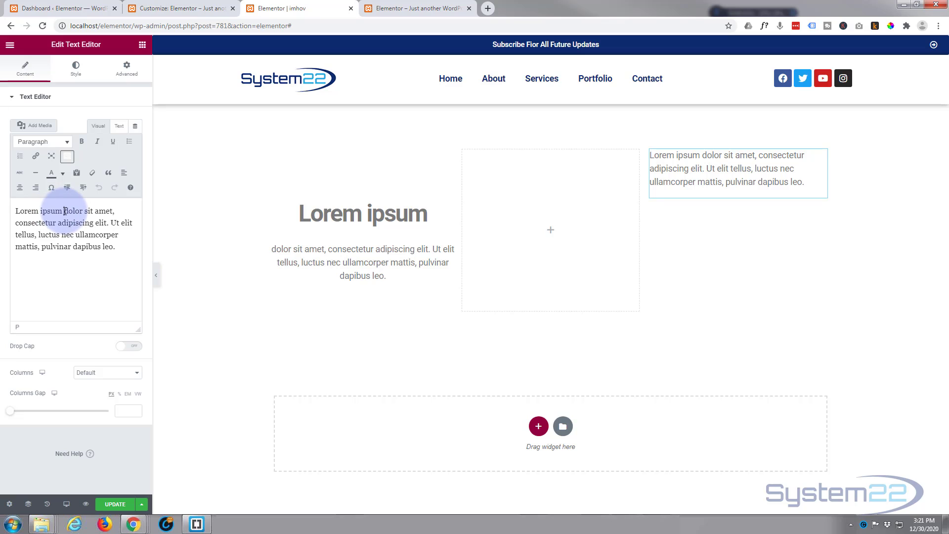
key("Return")
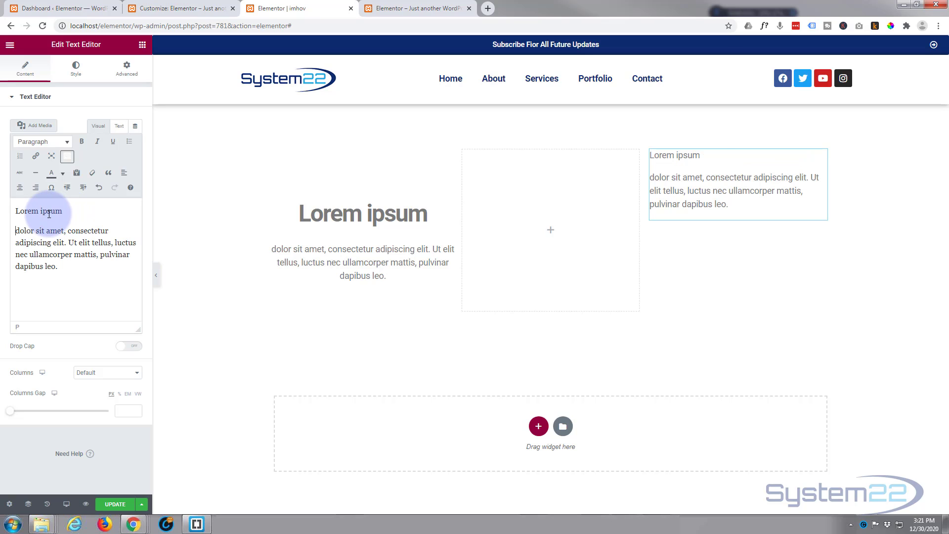
left_click_drag(63, 211, 6, 211)
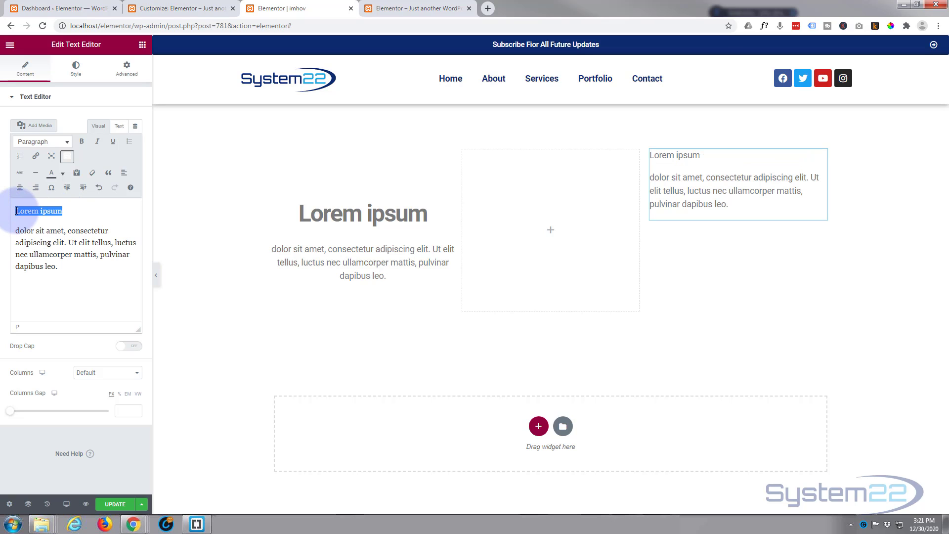
left_click(41, 142)
left_click(44, 198)
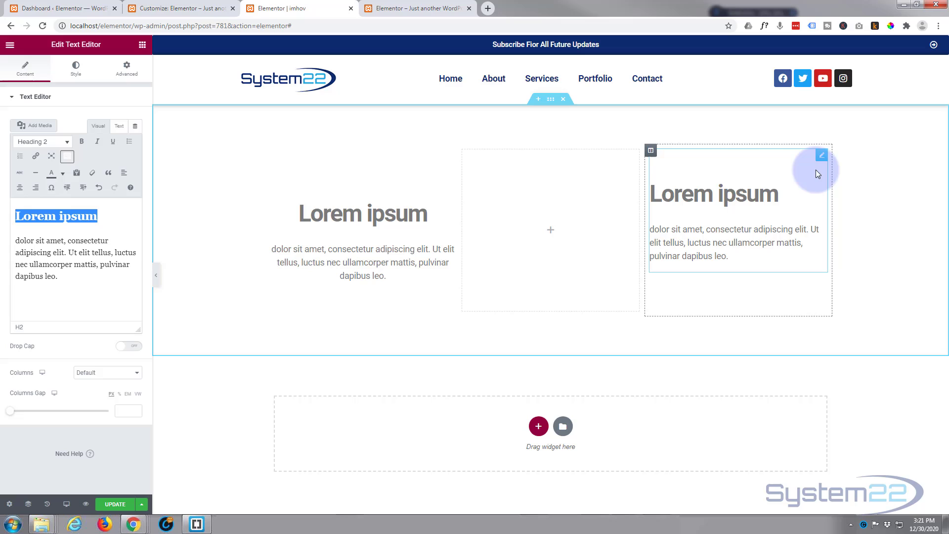
Give the right column a classic background using the sunset boat photo from the Media Library
left_click(652, 152)
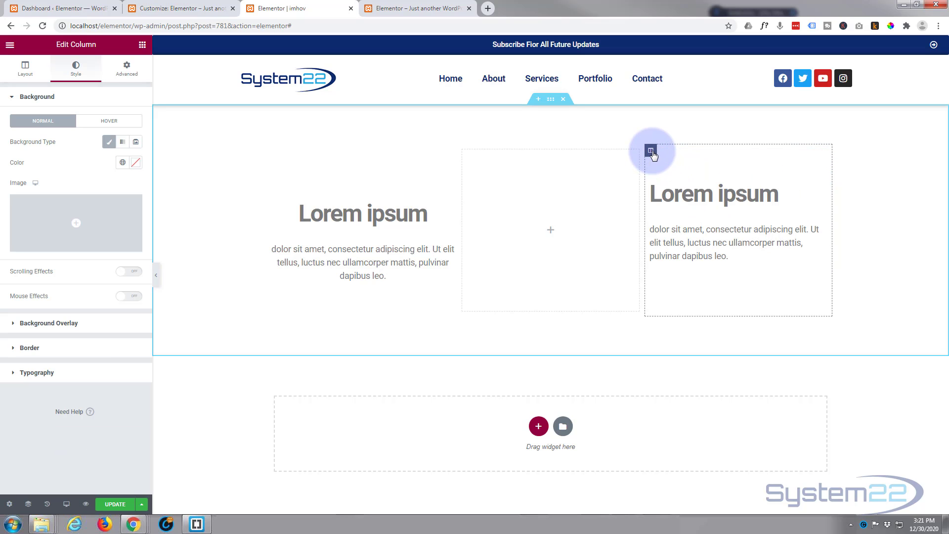
left_click(26, 72)
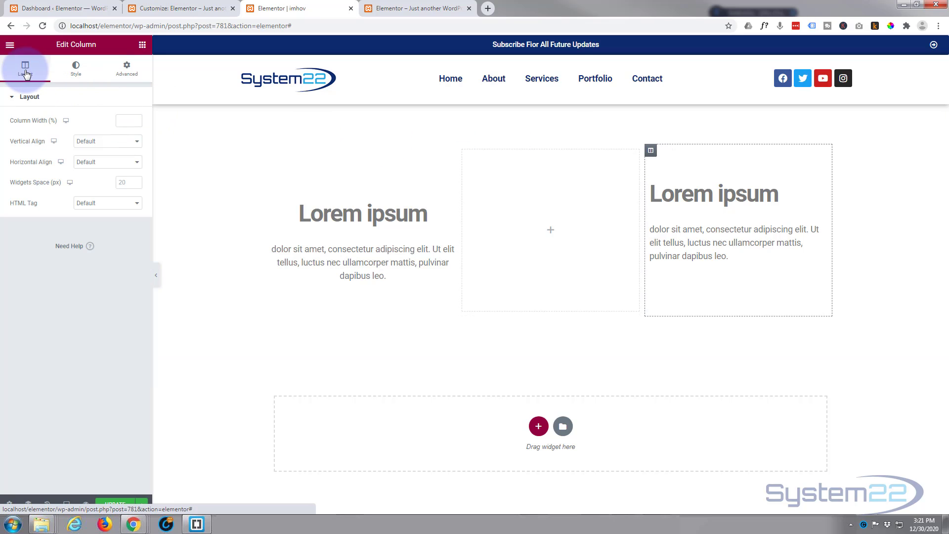
left_click(74, 69)
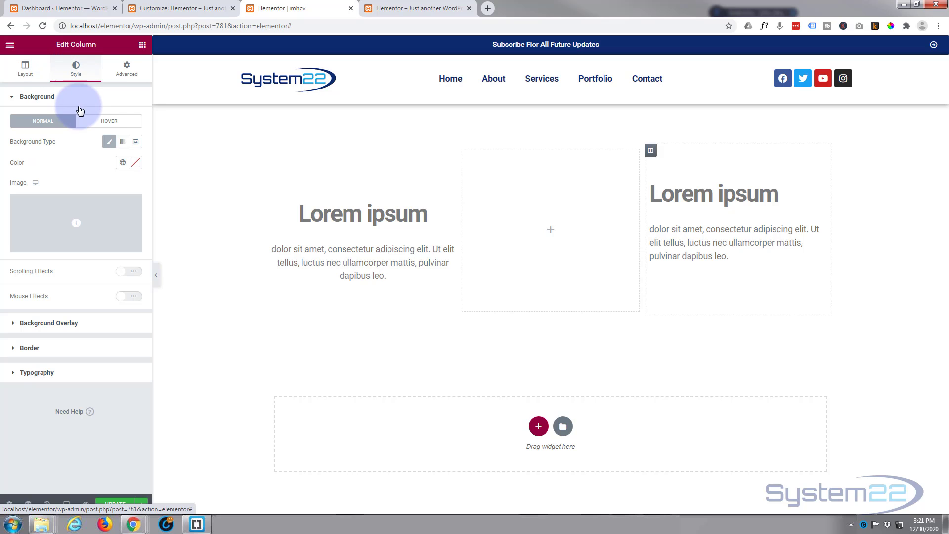
left_click(14, 98)
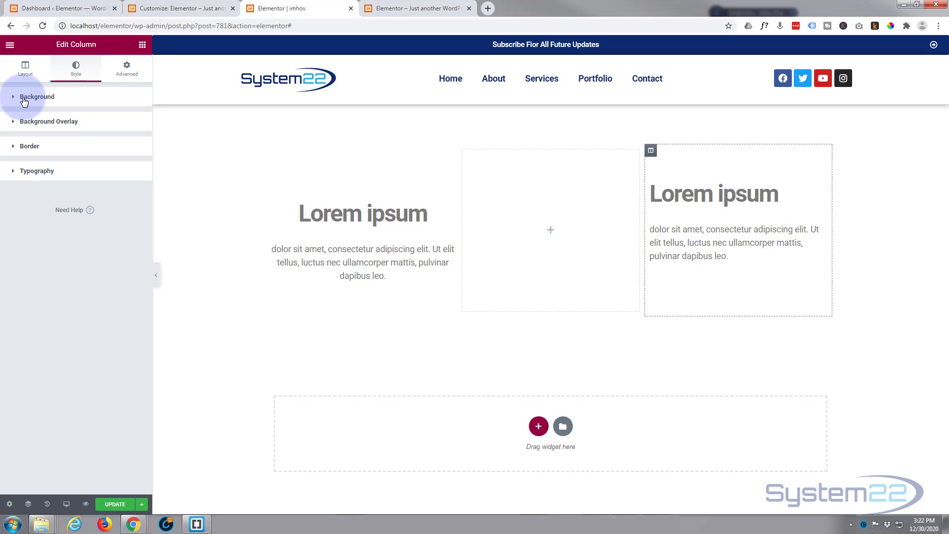
left_click(15, 98)
left_click(109, 142)
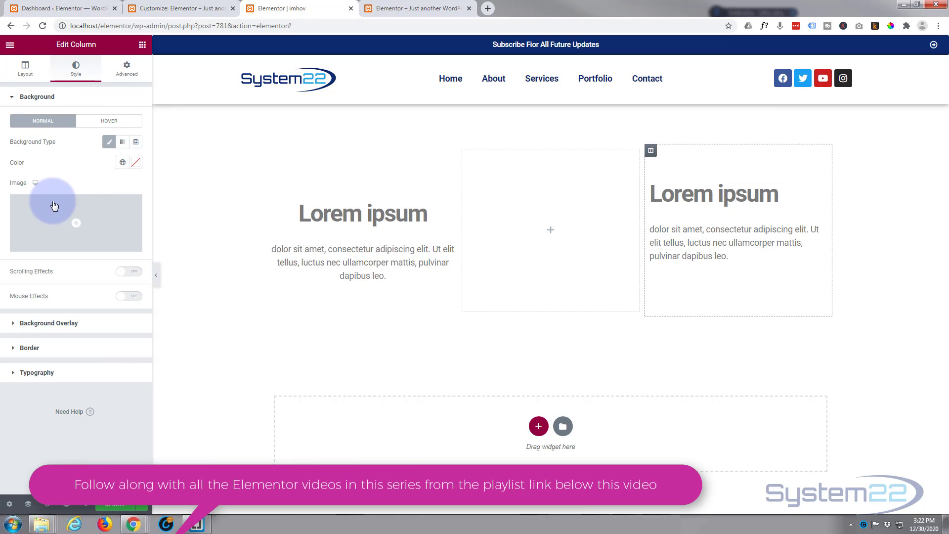
left_click(76, 228)
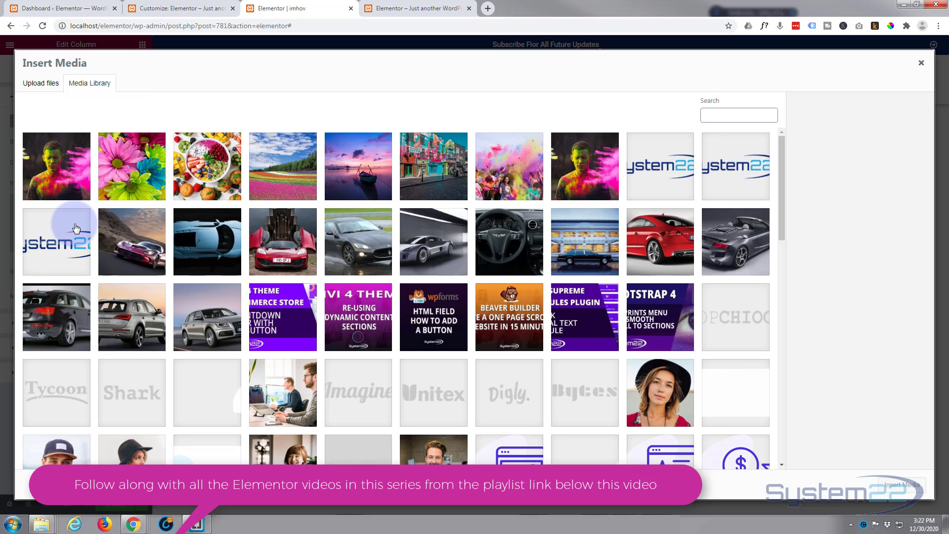
left_click(358, 170)
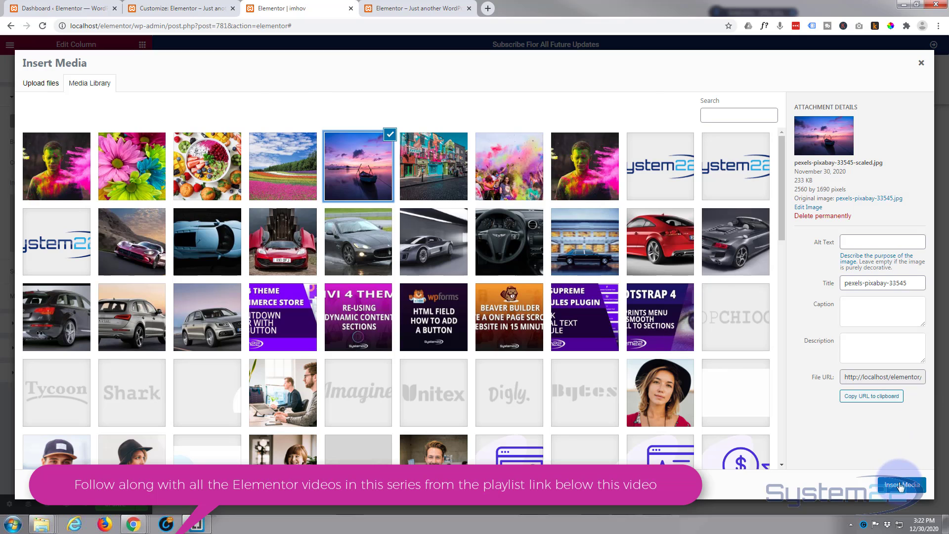
left_click(901, 487)
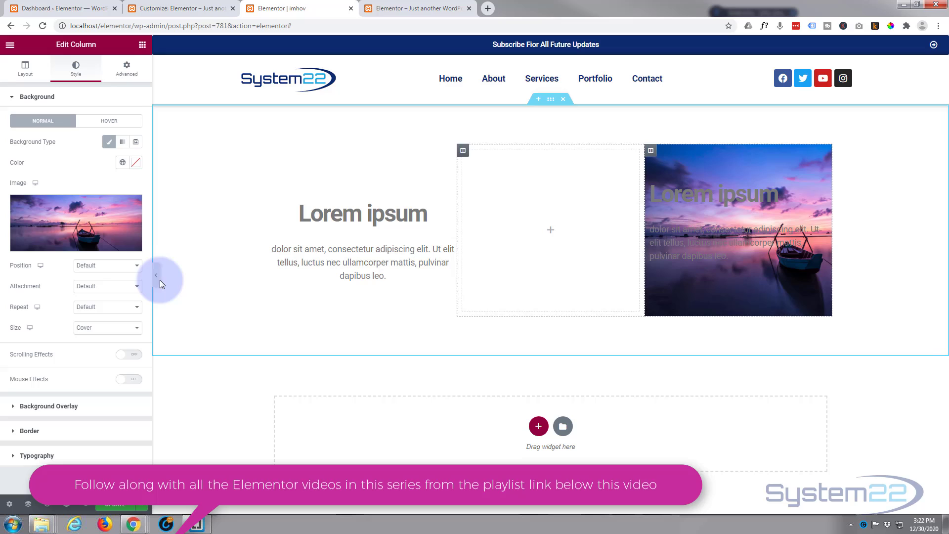
Set the column's background image size to Cover
left_click(137, 329)
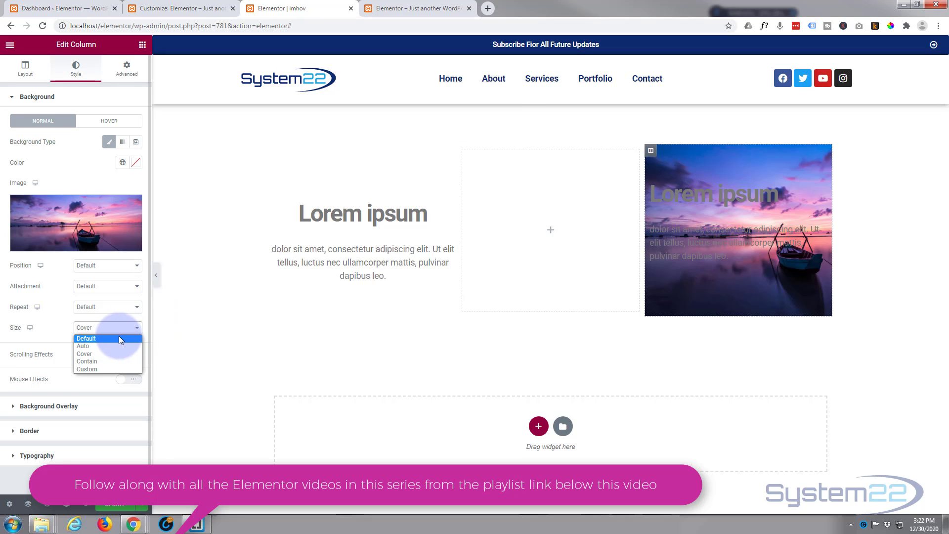
left_click(119, 338)
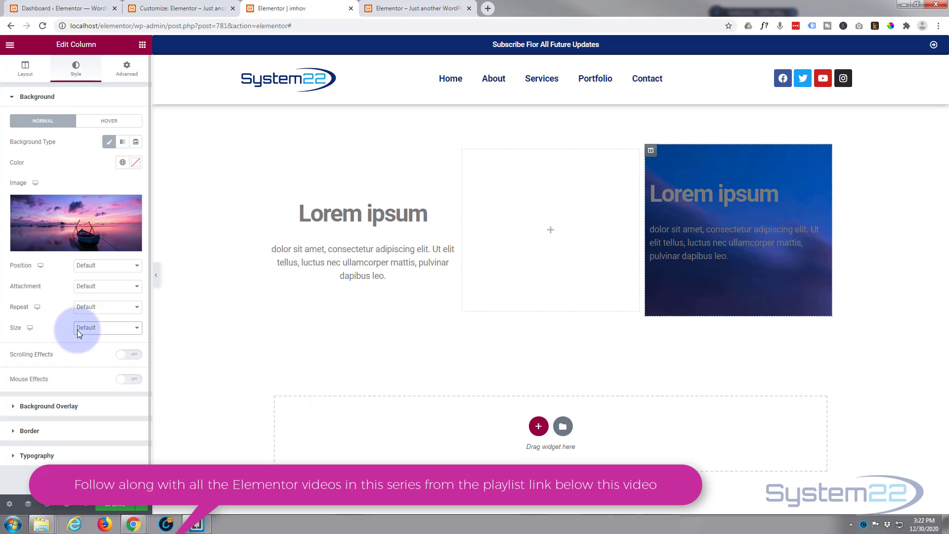
left_click(121, 330)
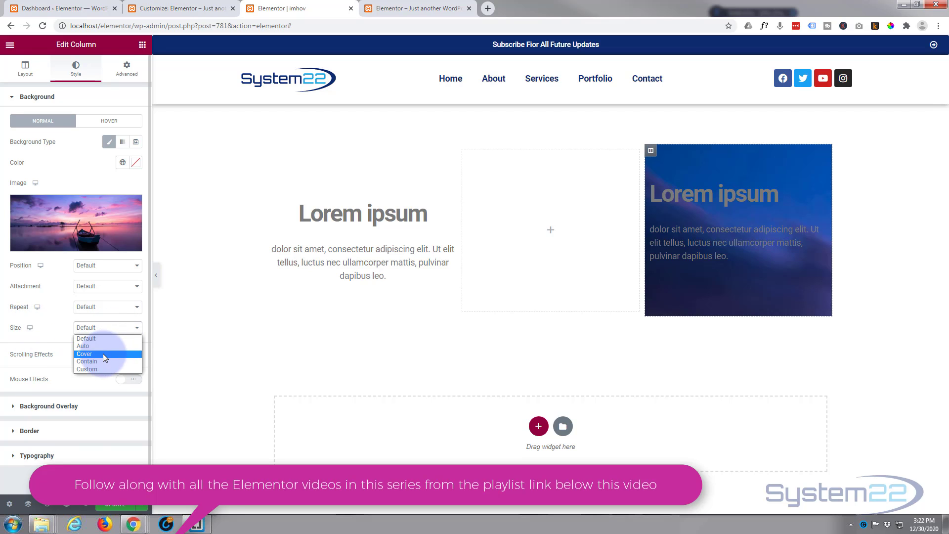
left_click(103, 354)
left_click(106, 329)
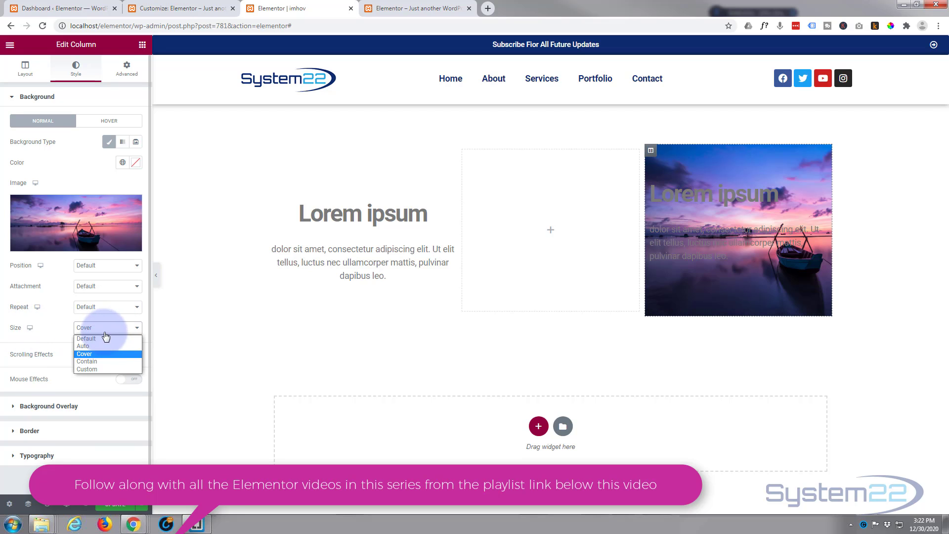
left_click(102, 361)
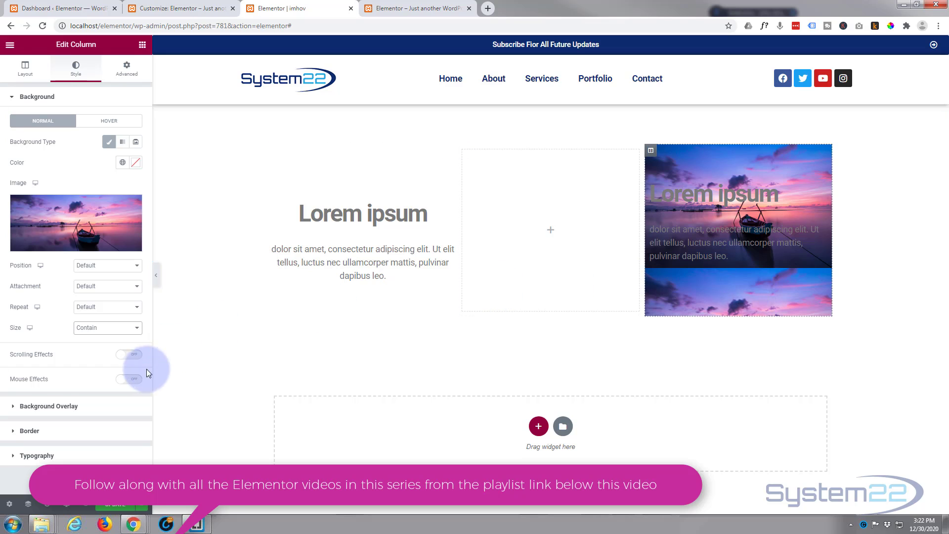
left_click(106, 332)
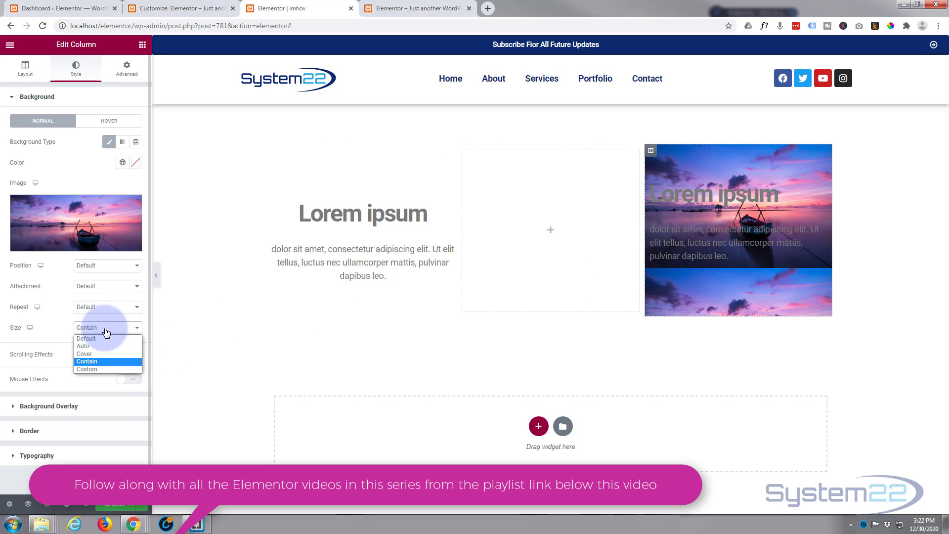
left_click(89, 355)
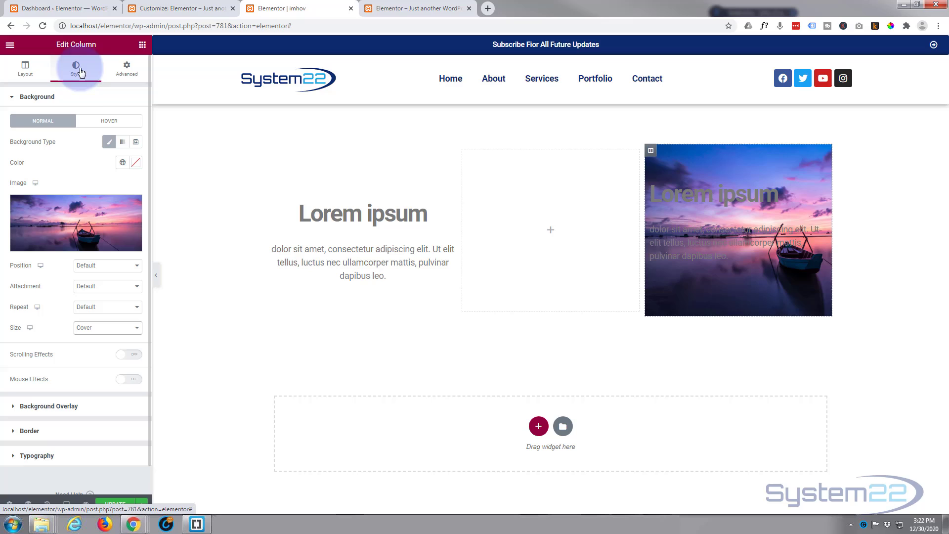
Set the right column's linked padding to 0 on all sides
left_click(126, 72)
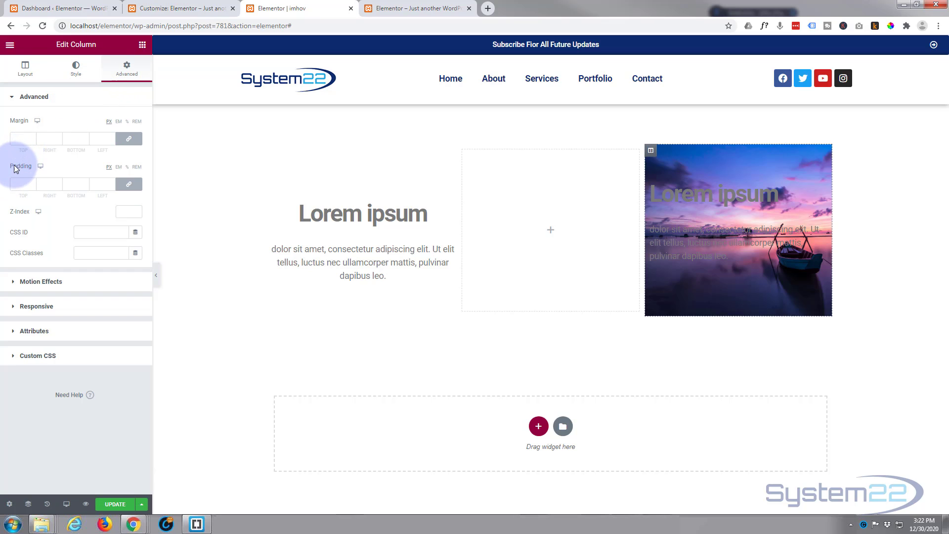
left_click(20, 185)
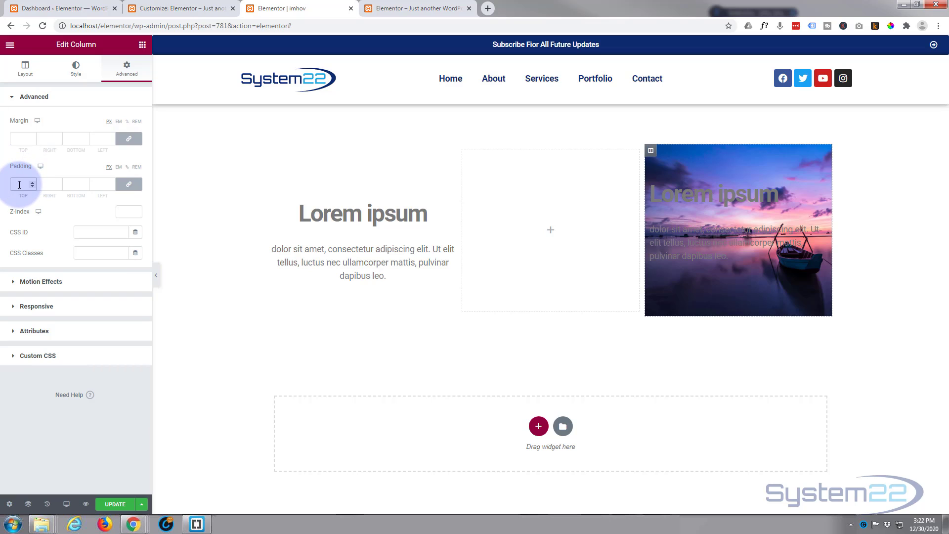
type("0")
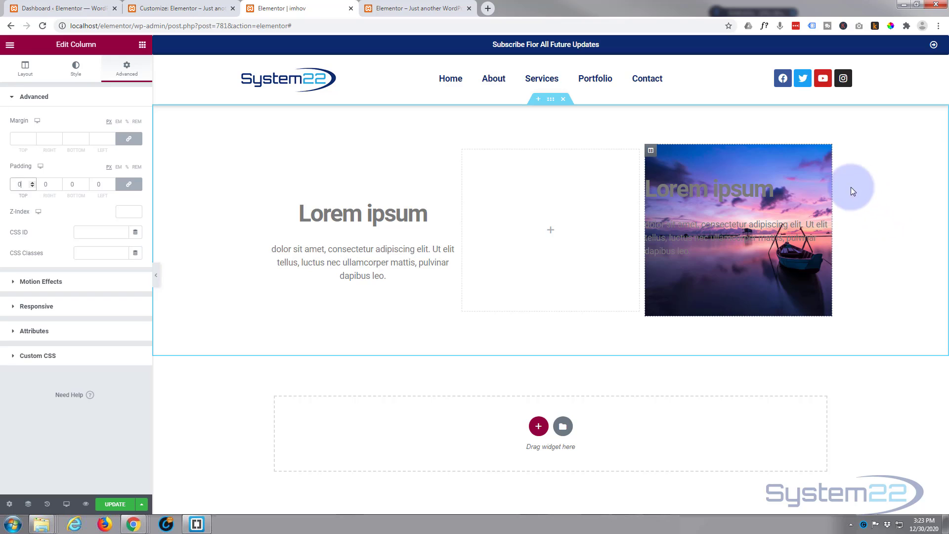
Give the right text block a classic background in solid white #FFFFFF
left_click(826, 151)
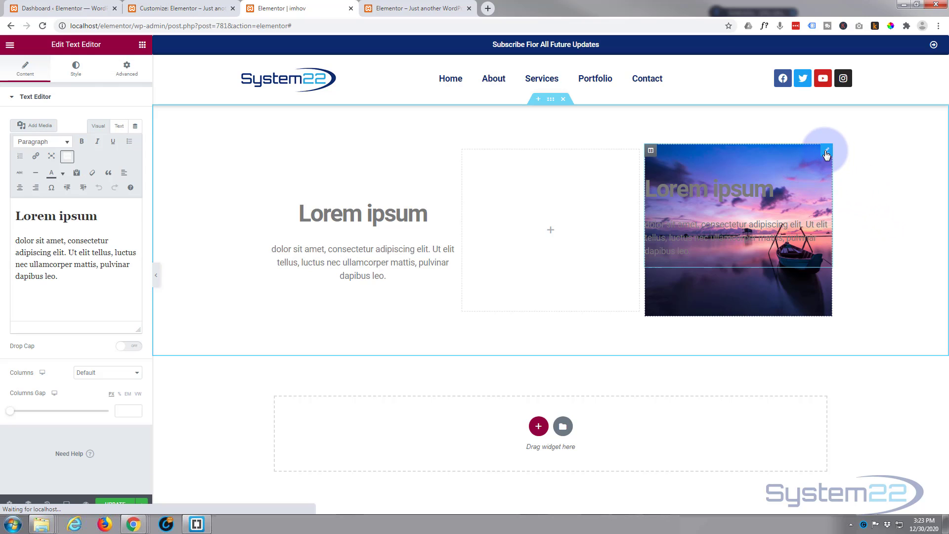
left_click(128, 69)
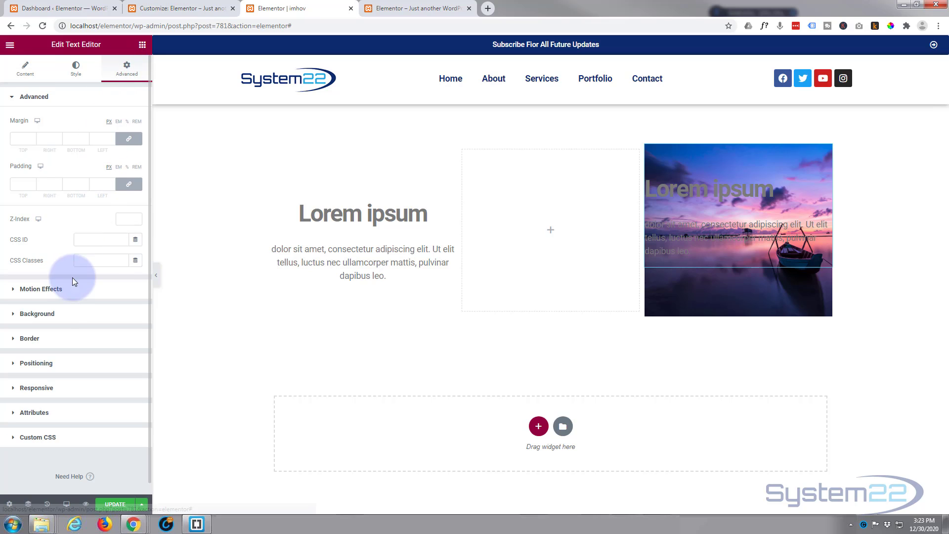
left_click(14, 316)
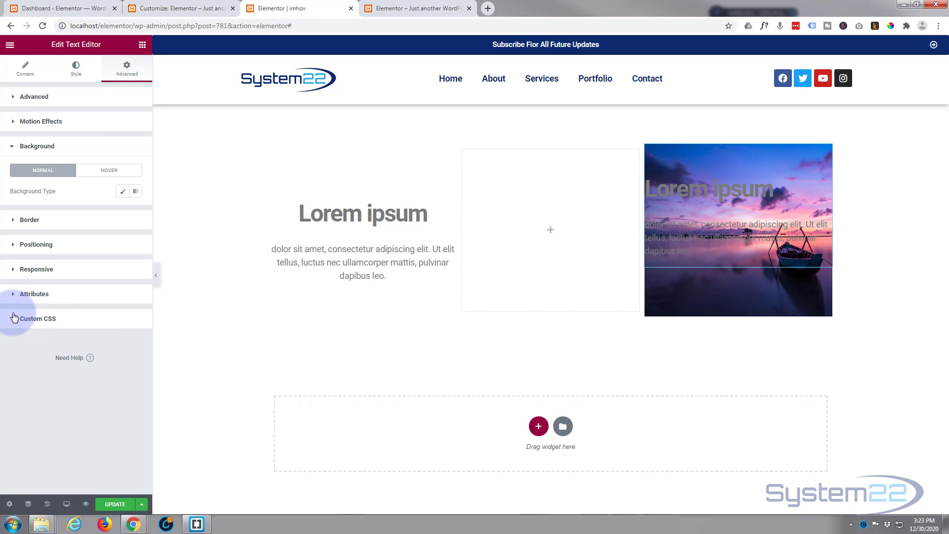
left_click(123, 193)
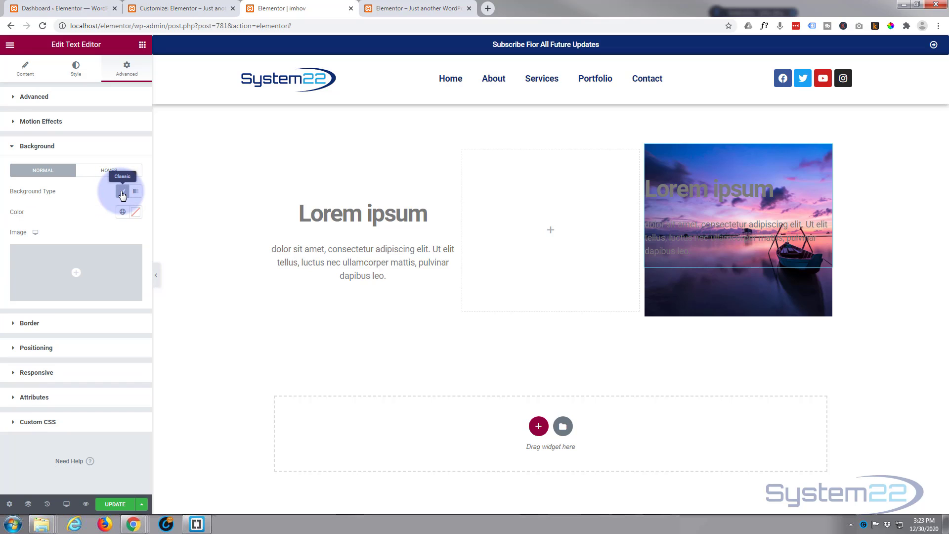
left_click(135, 214)
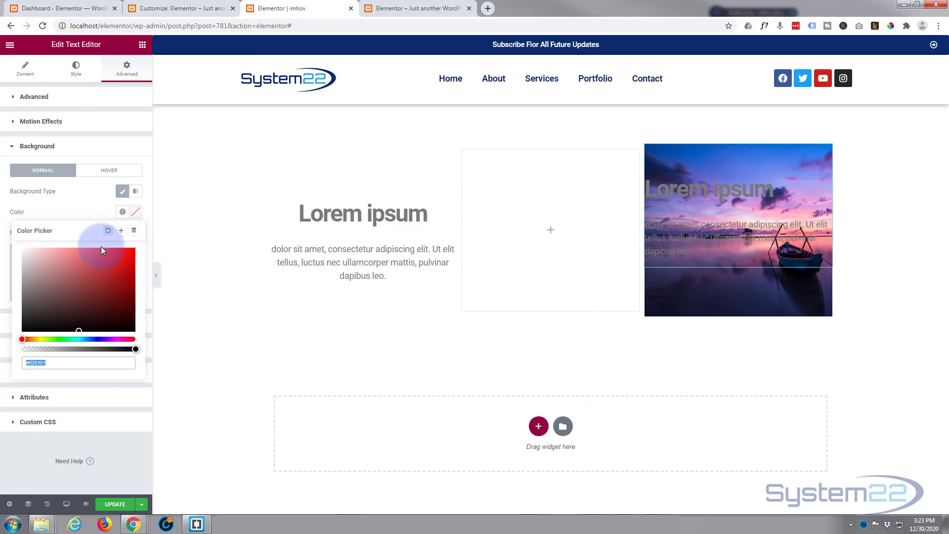
left_click(23, 252)
left_click_drag(22, 253, 14, 240)
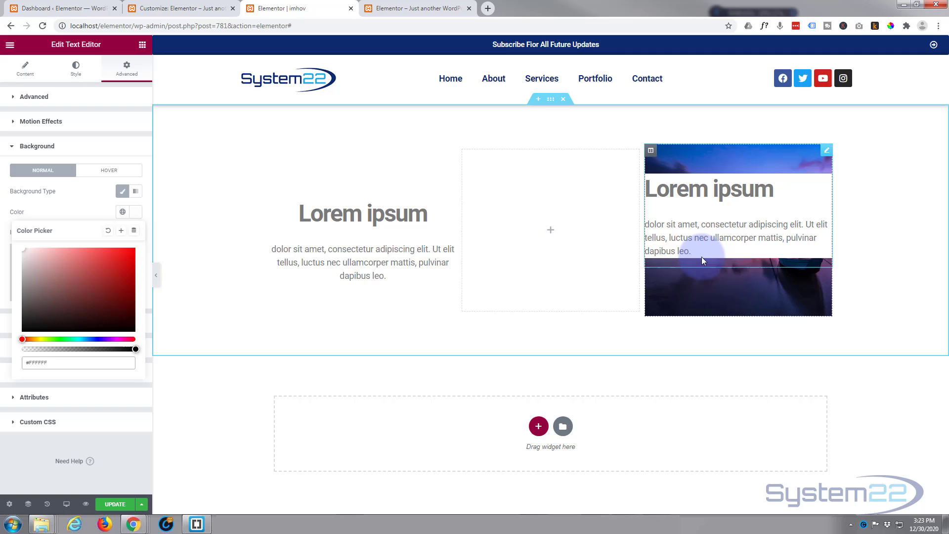
Unlink padding, set top and bottom to 50 px, and center-align the right text block
left_click(12, 98)
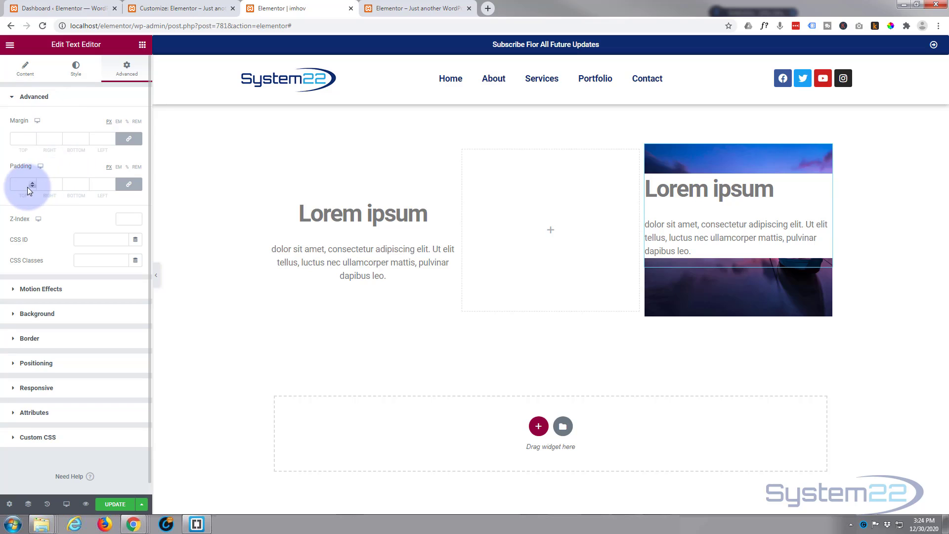
left_click(31, 185)
left_click(129, 185)
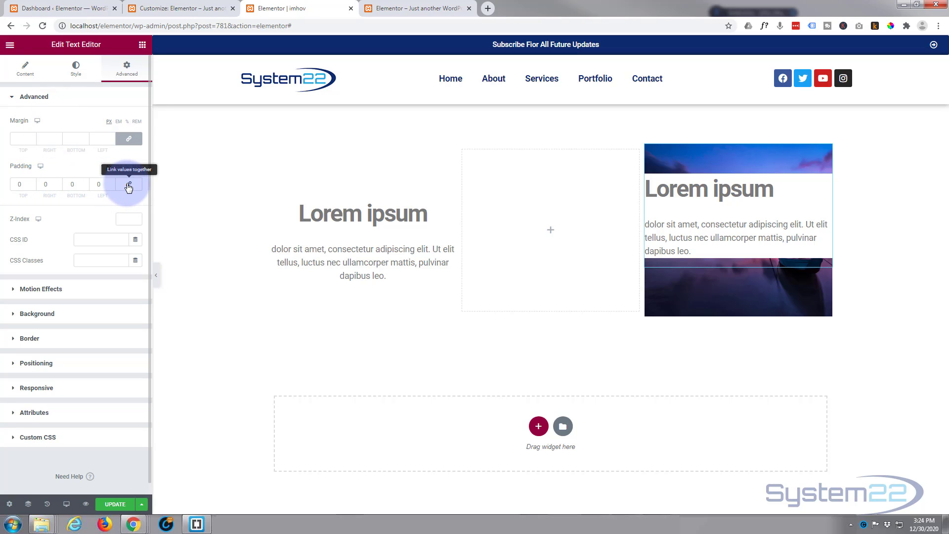
left_click(18, 184)
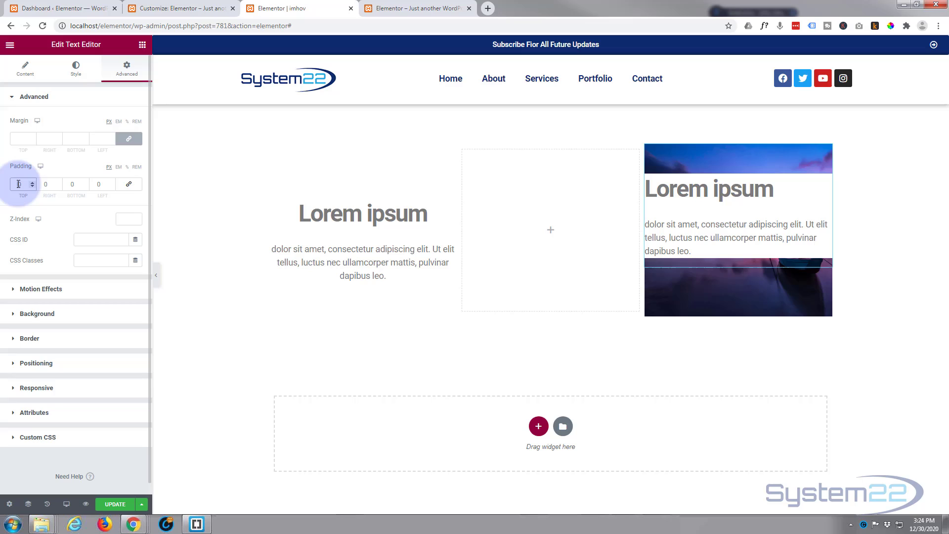
type("50")
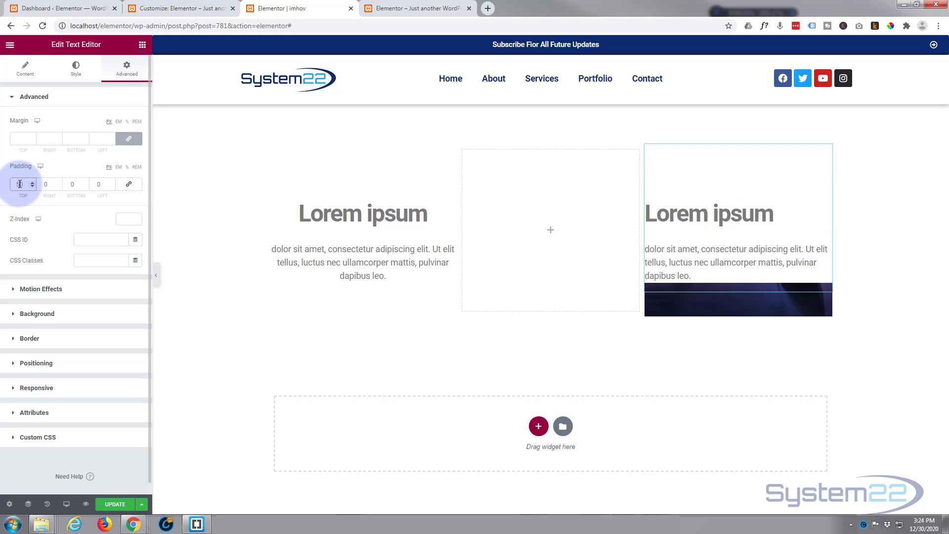
left_click(72, 184)
type("50")
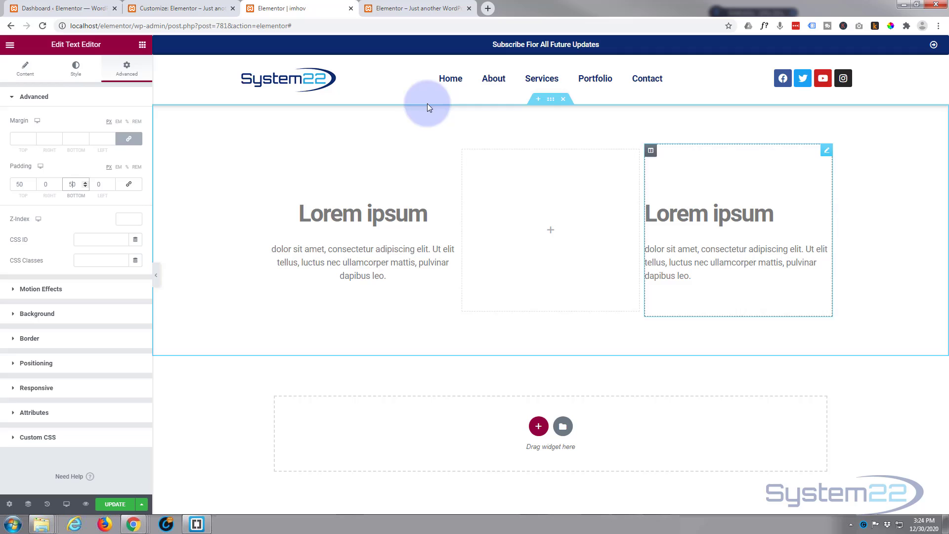
left_click(77, 70)
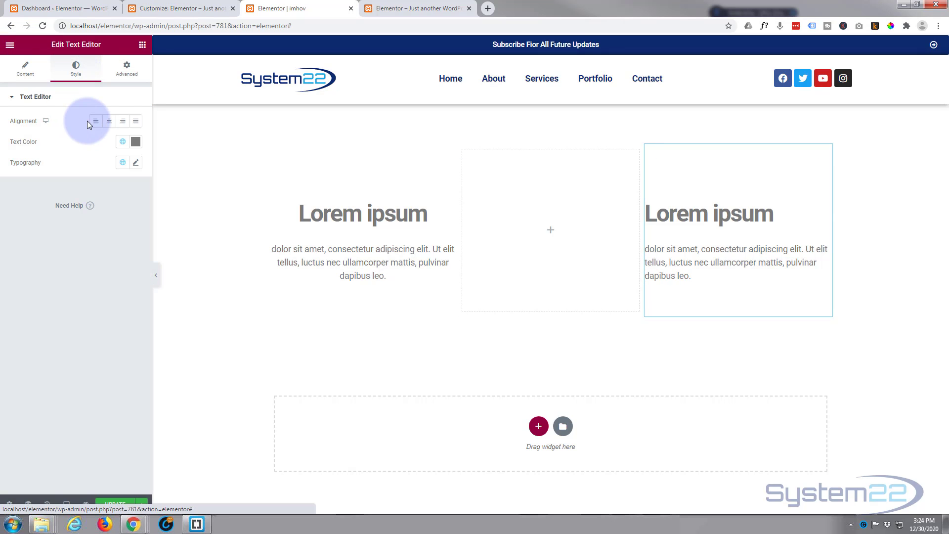
left_click(109, 122)
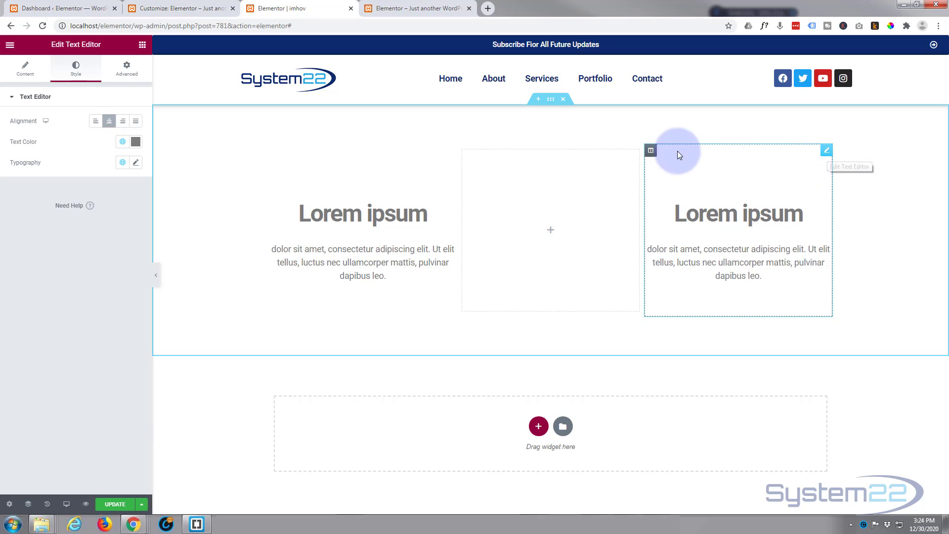
Add the CSS class 'hovbox' to the right text block and save the page with Update
left_click(130, 70)
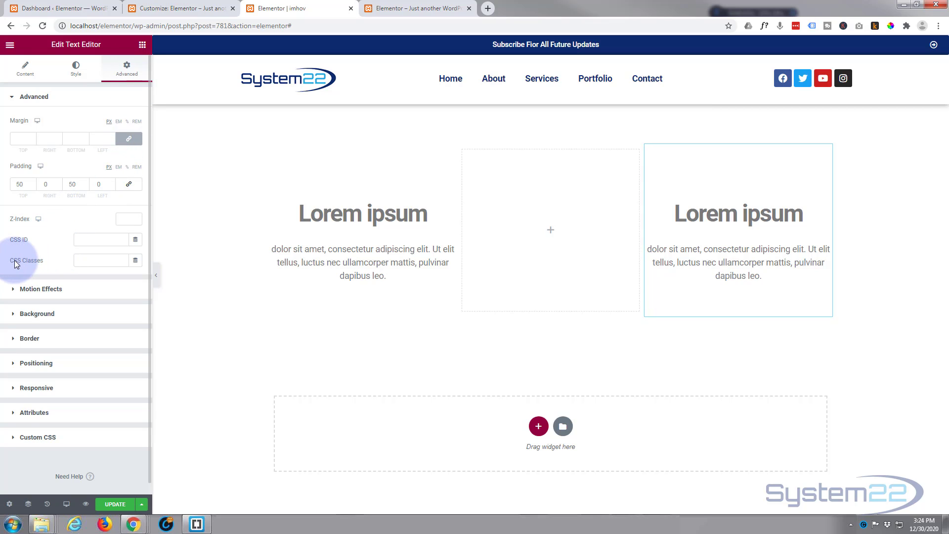
left_click(77, 260)
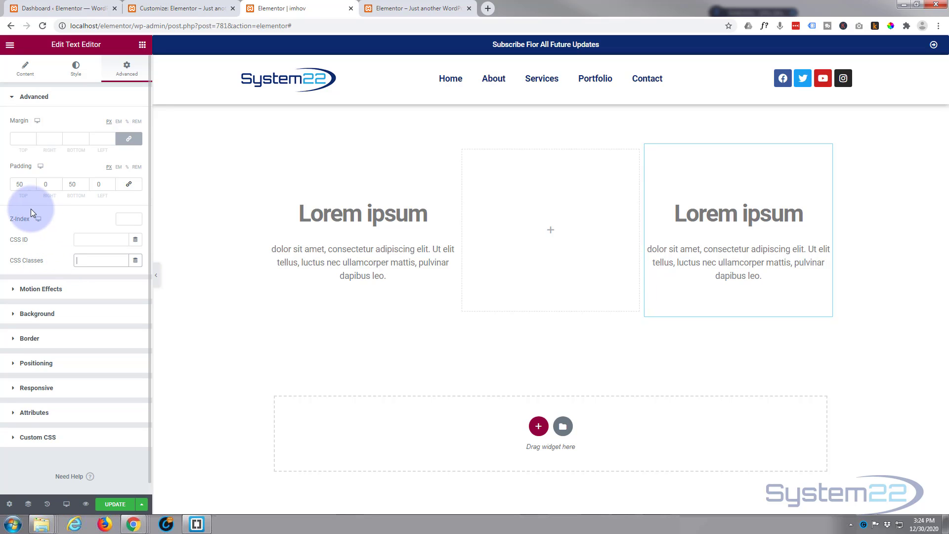
type("hovbox")
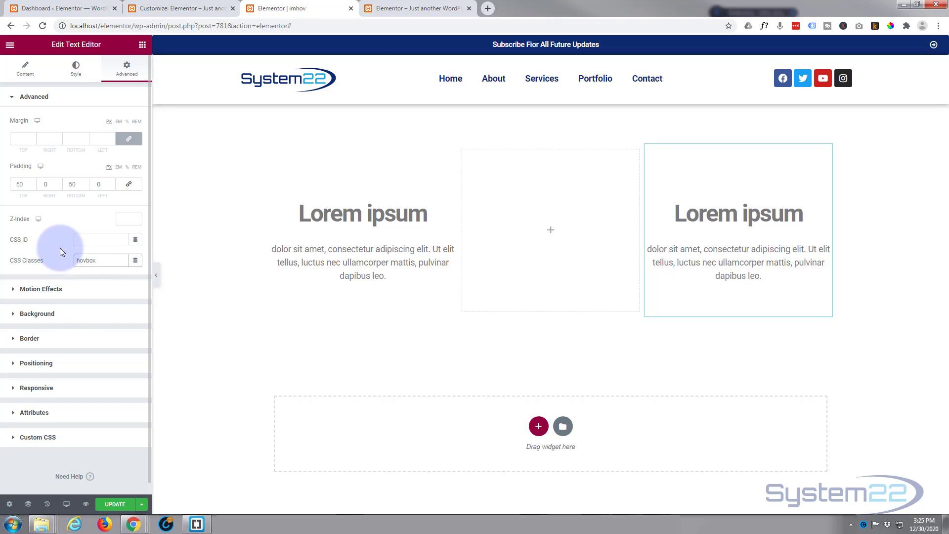
left_click(125, 67)
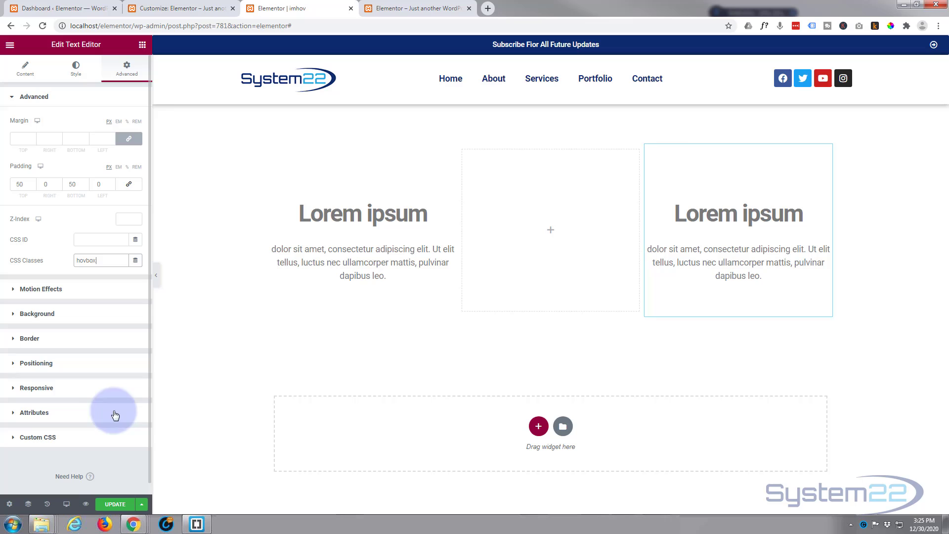
left_click(110, 505)
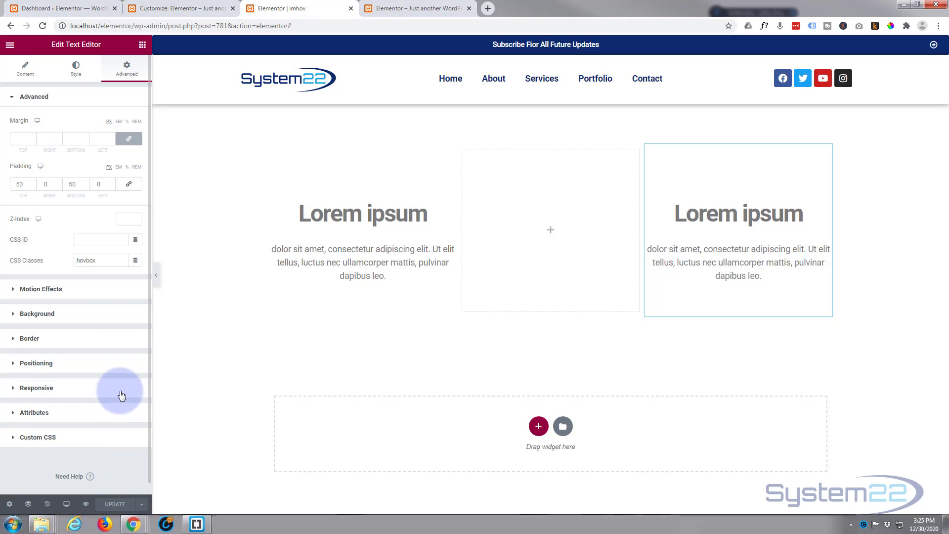
Expand the widget's Custom CSS section, then collapse it again
left_click(13, 438)
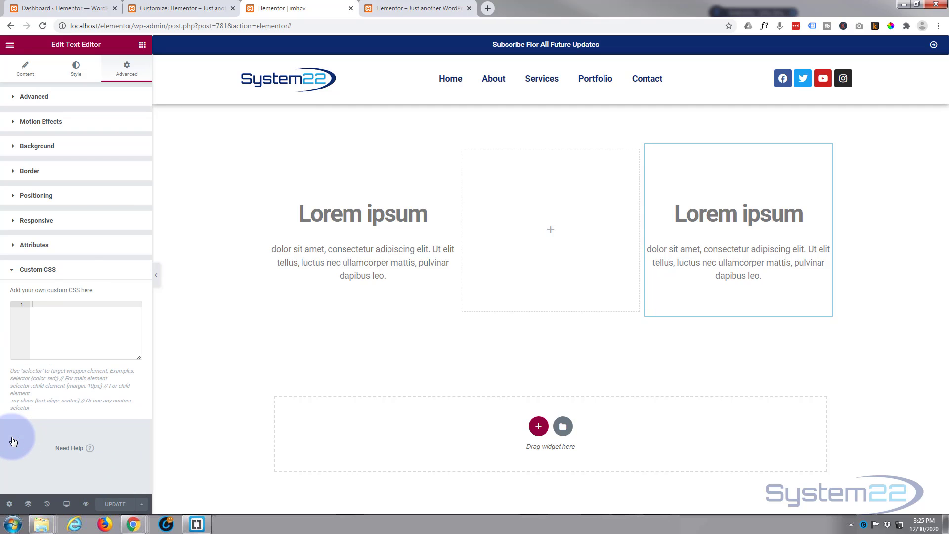
left_click(38, 304)
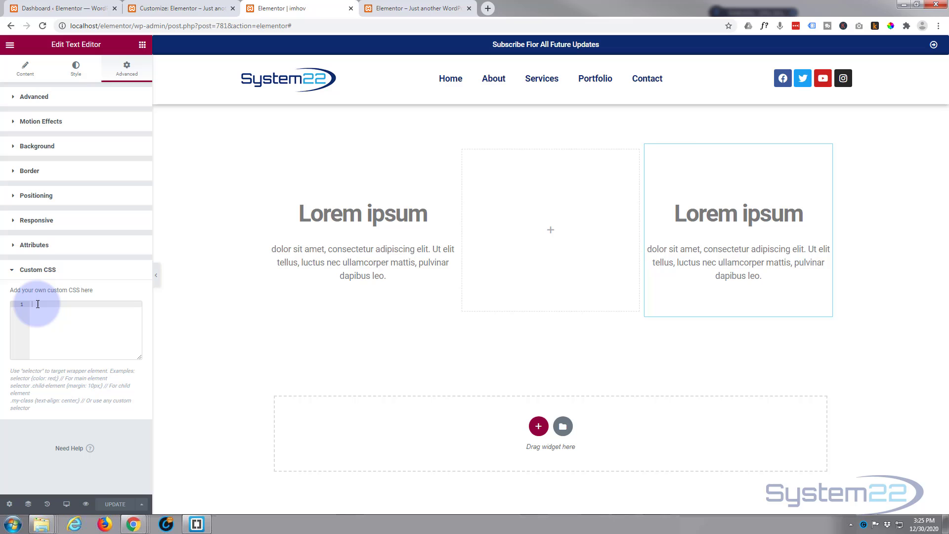
left_click(13, 271)
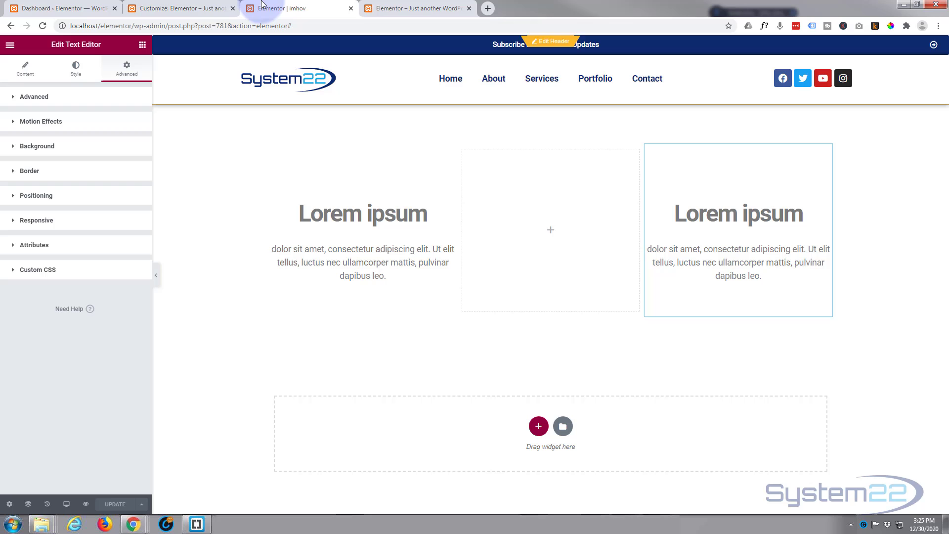
Go to the WordPress Customizer and back out of Additional CSS to the main sections list
left_click(56, 10)
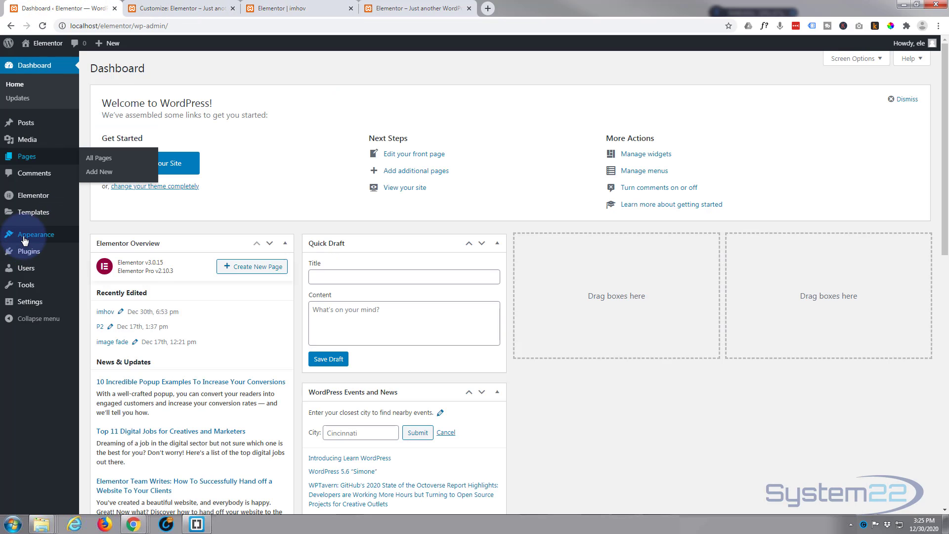
left_click(180, 9)
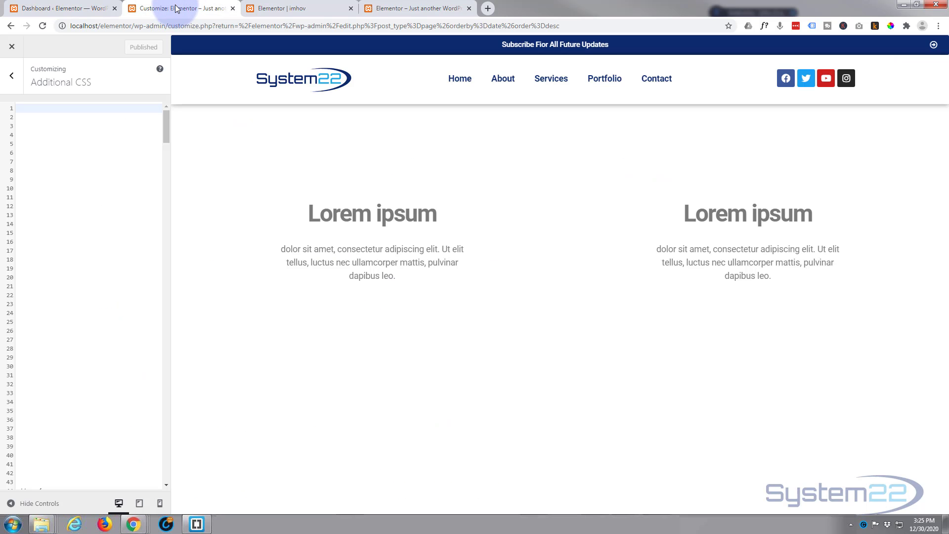
left_click(11, 75)
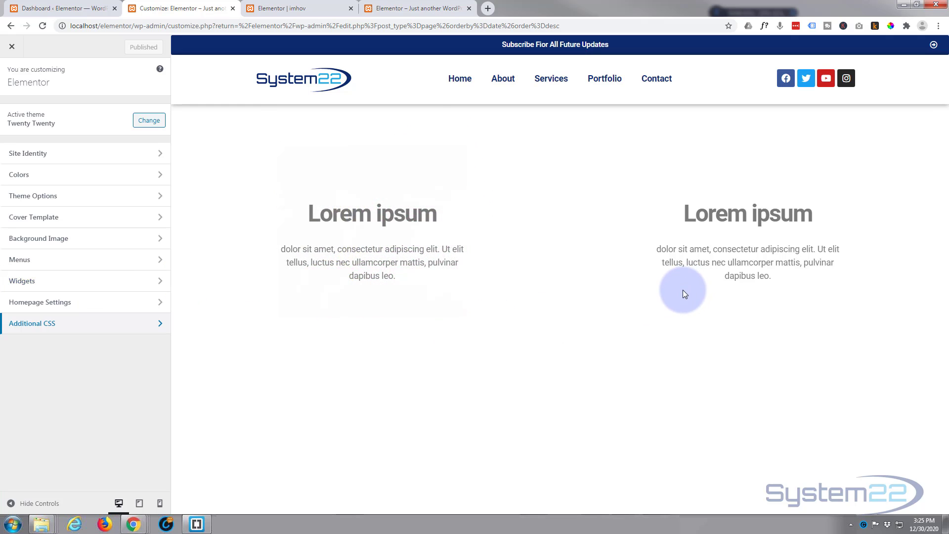
left_click(110, 304)
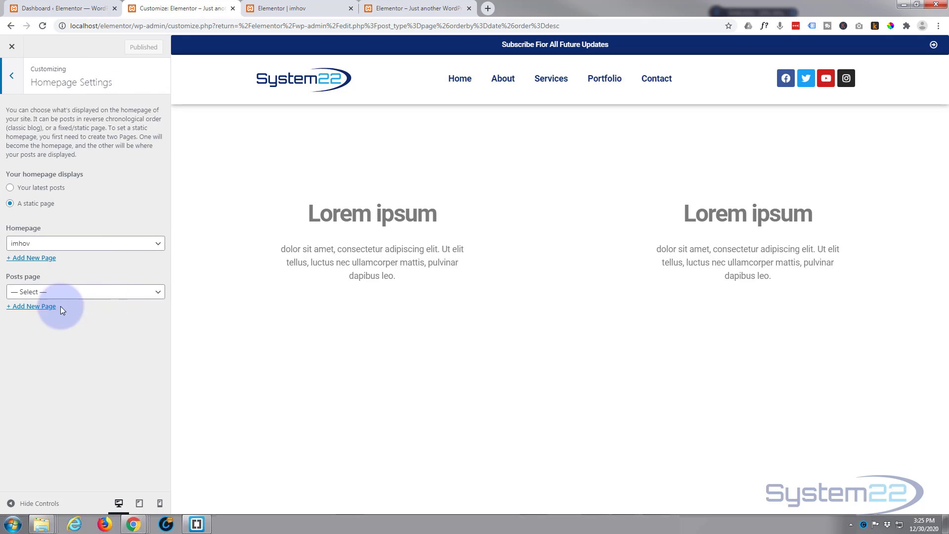
left_click(100, 249)
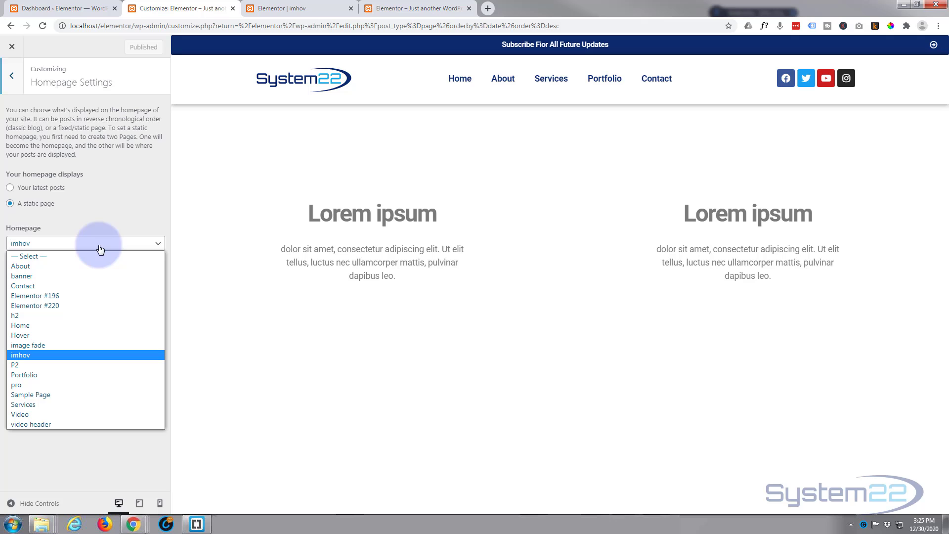
left_click(43, 244)
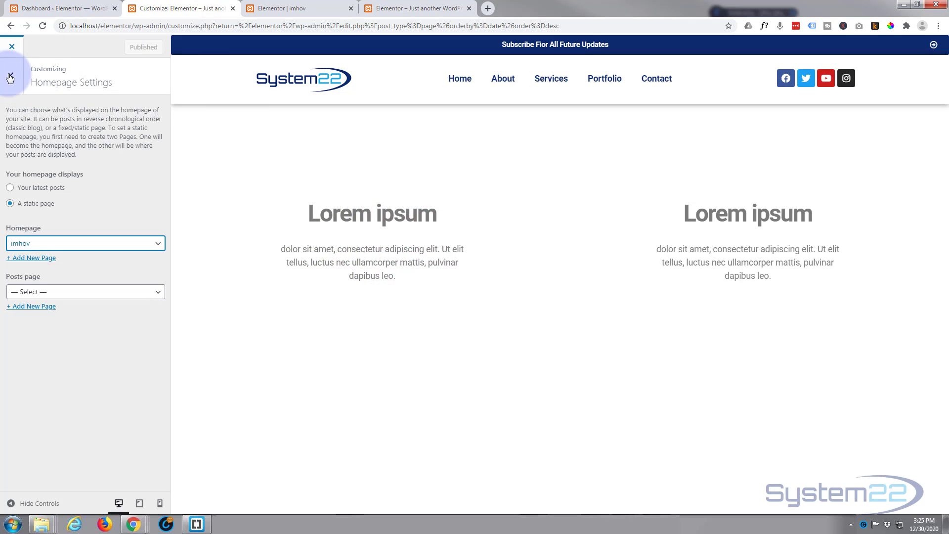
left_click(13, 78)
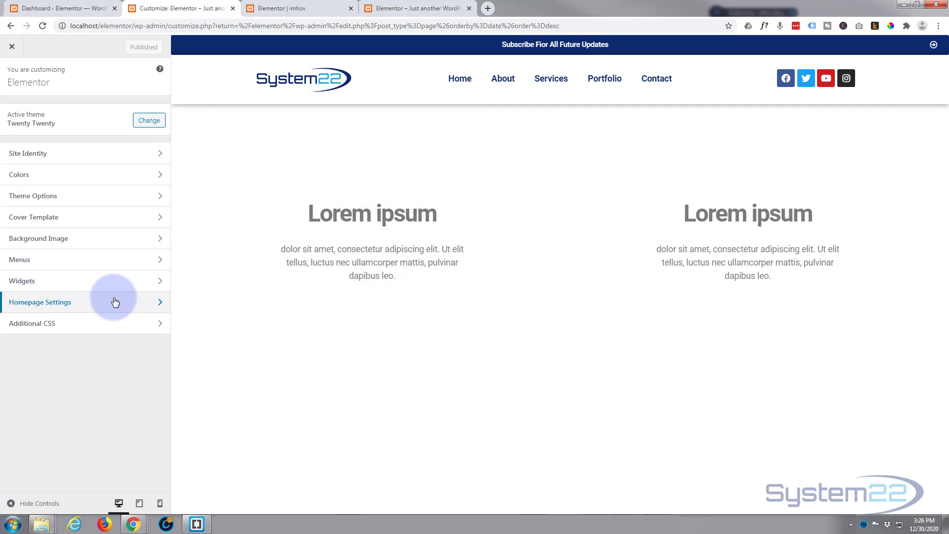
In Additional CSS, start a '.hovbox:hover {' rule on line 1 with a new line inside
left_click(79, 324)
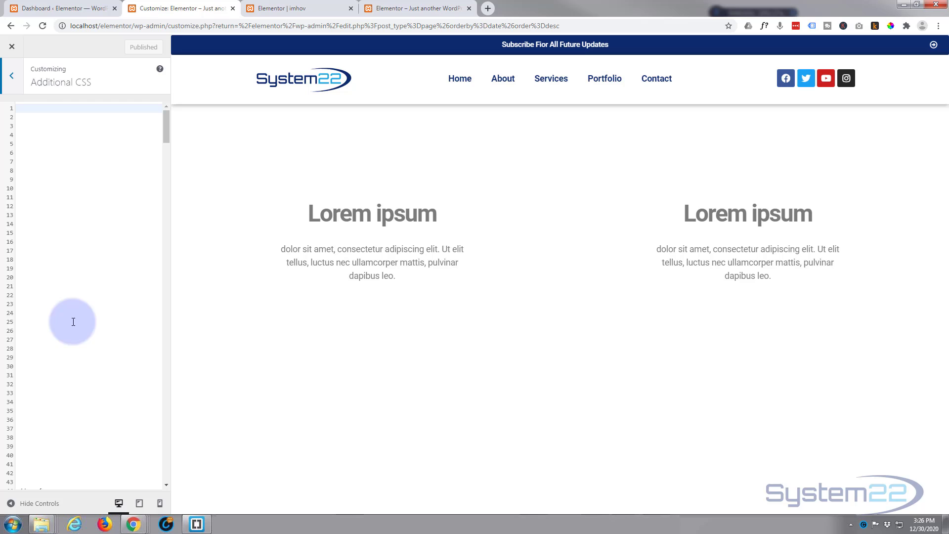
left_click(18, 121)
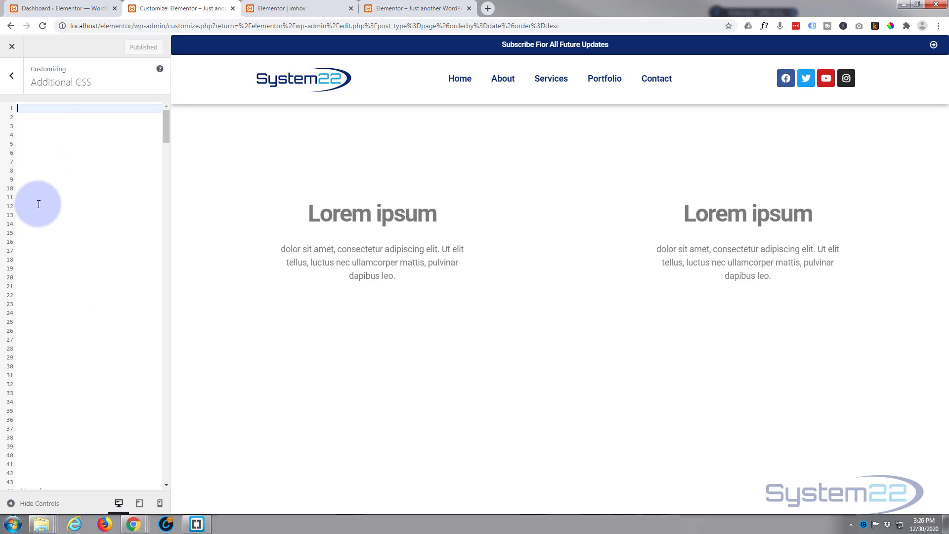
type(".")
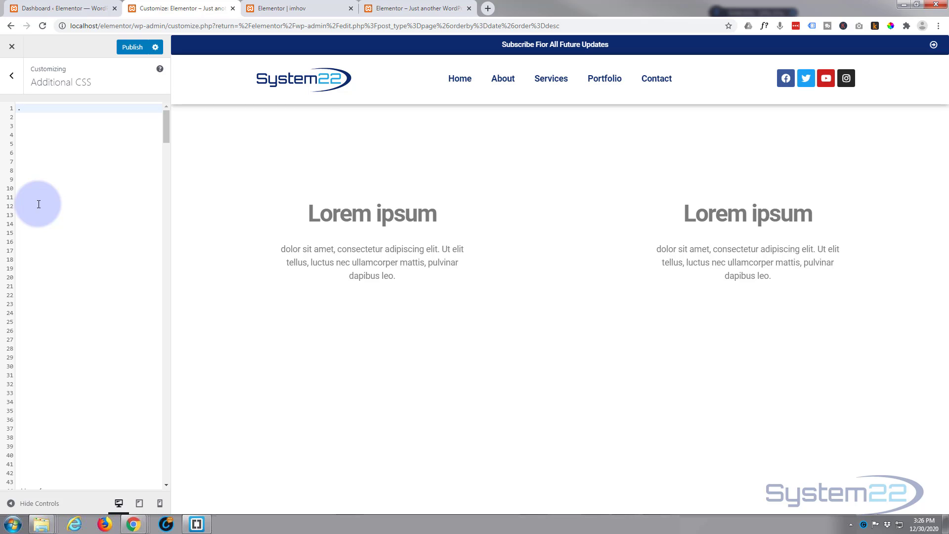
type("hovbox")
type(":")
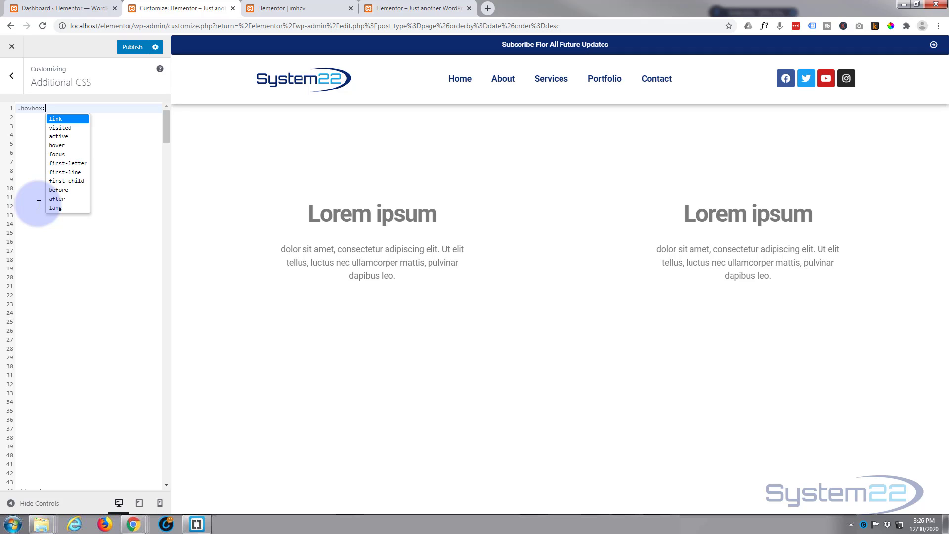
type("ho")
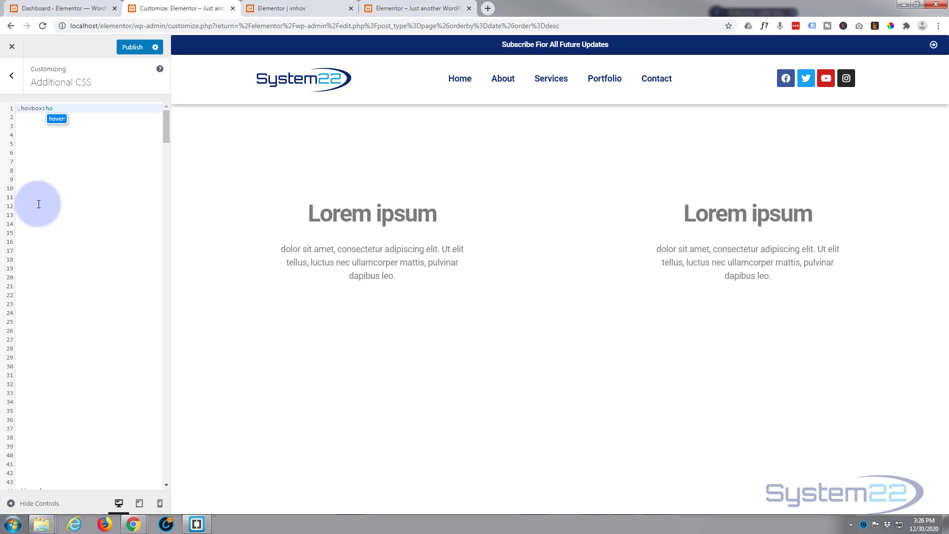
type("ver {")
key("Return")
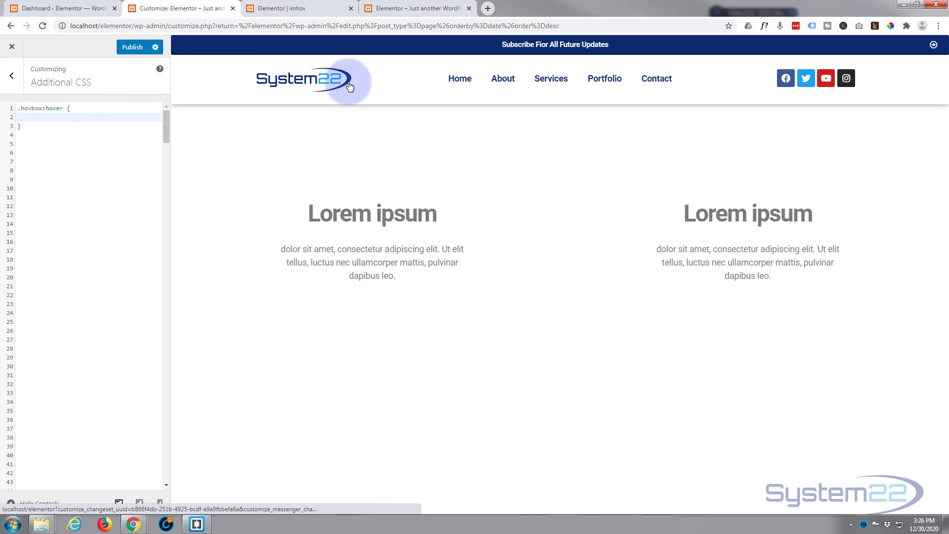
Write 'opacity:0;' inside the hover rule and add blank lines above it
type("opaci")
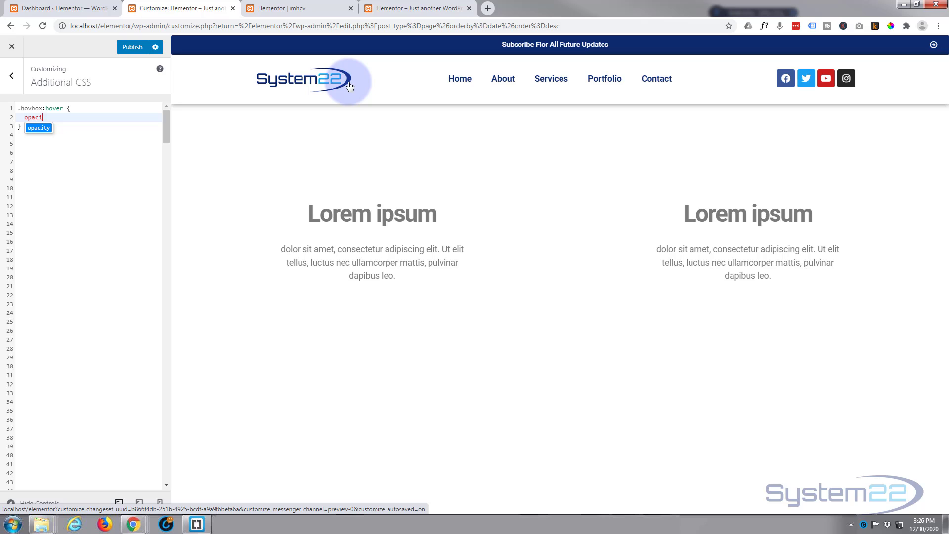
type("ty:0;")
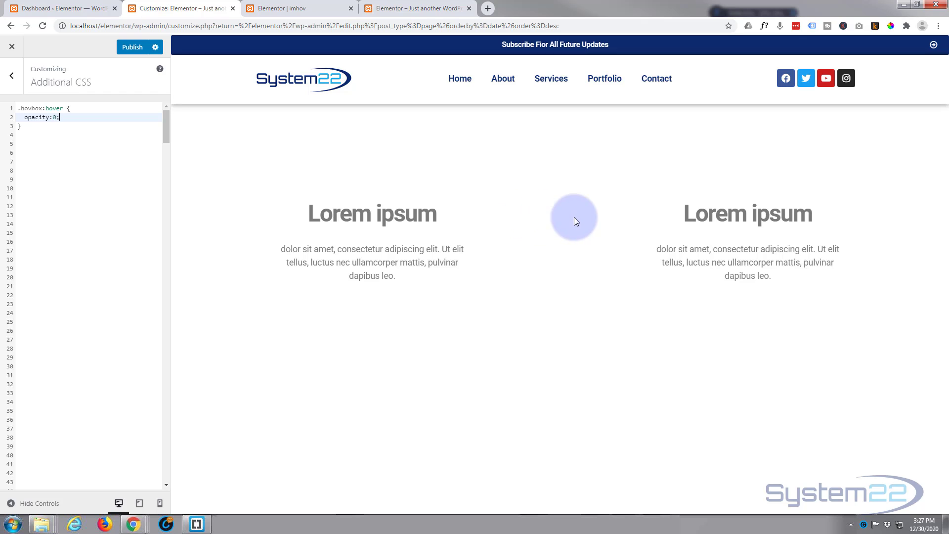
left_click(18, 109)
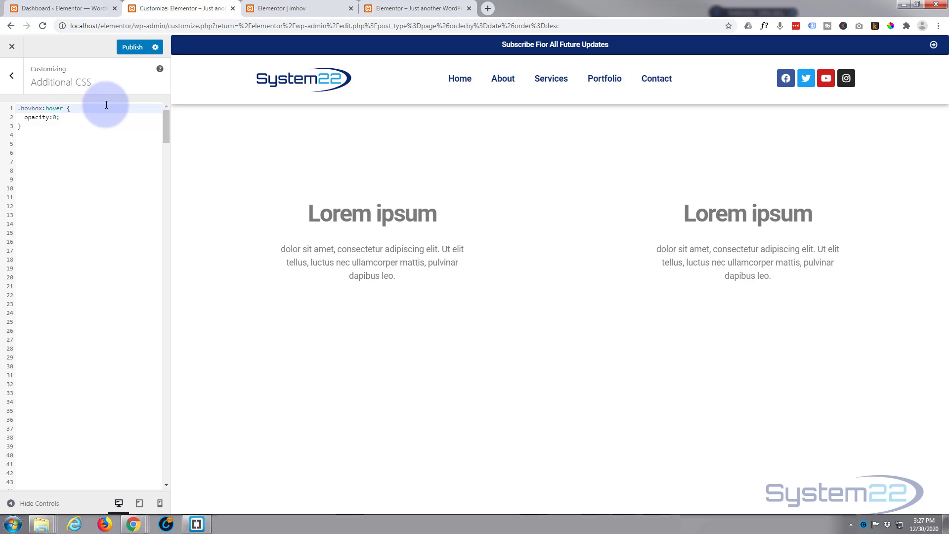
key("Return")
key("Return")
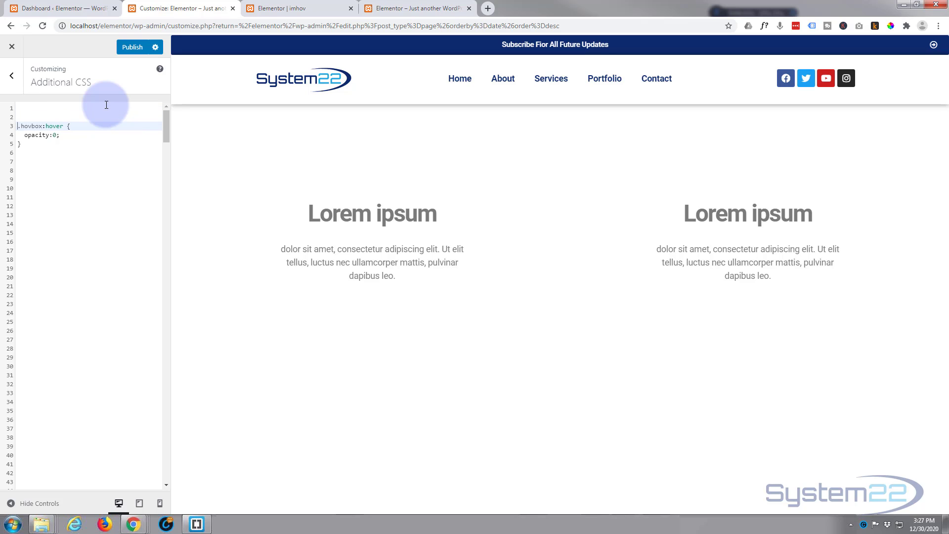
Add a .hovbox rule with transition-duration:1.2s on line 1 of Additional CSS, above the hover rule
left_click(21, 107)
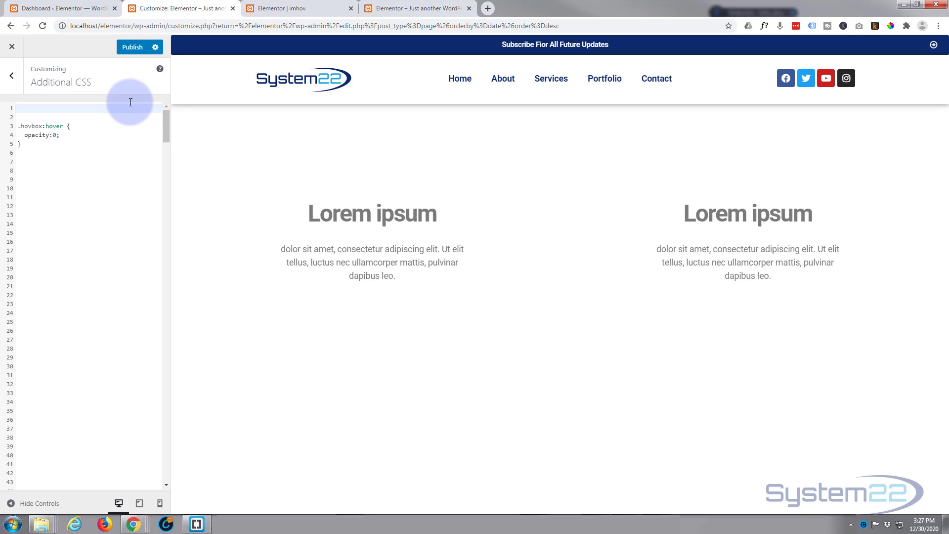
type(".hovbox {")
key("Return")
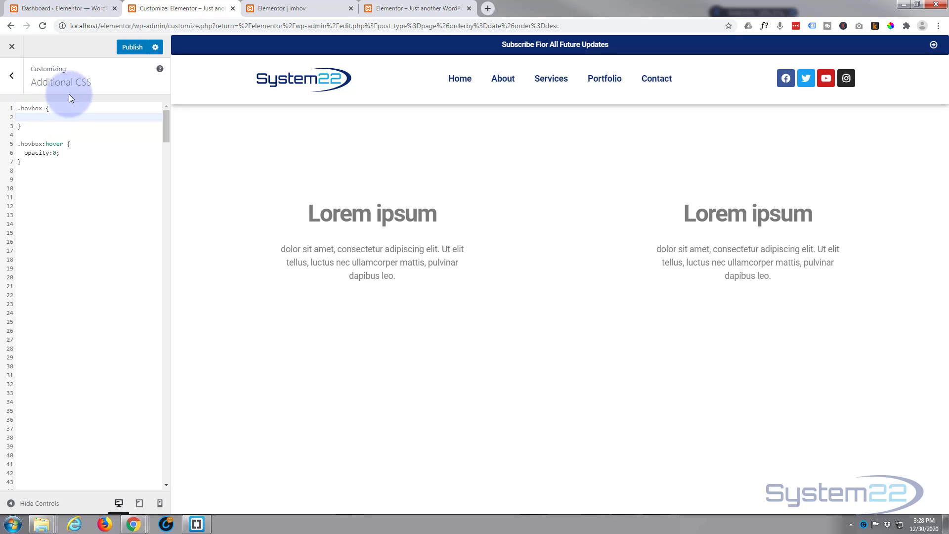
type("tr")
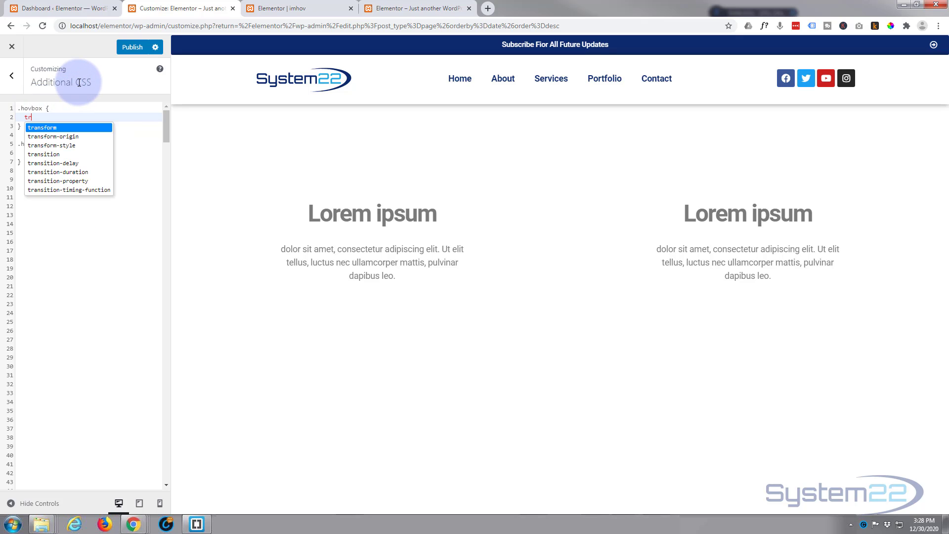
type("ansition")
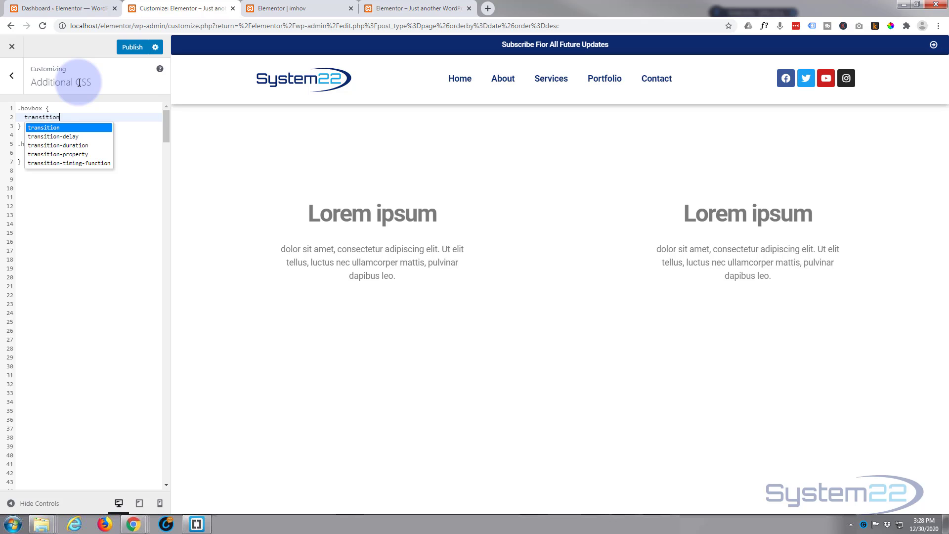
type("-dura")
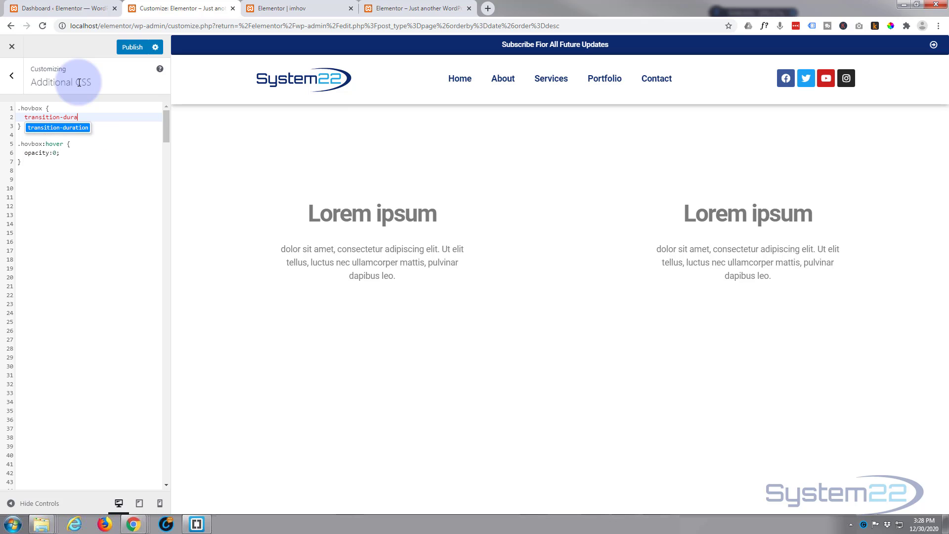
type("tion:")
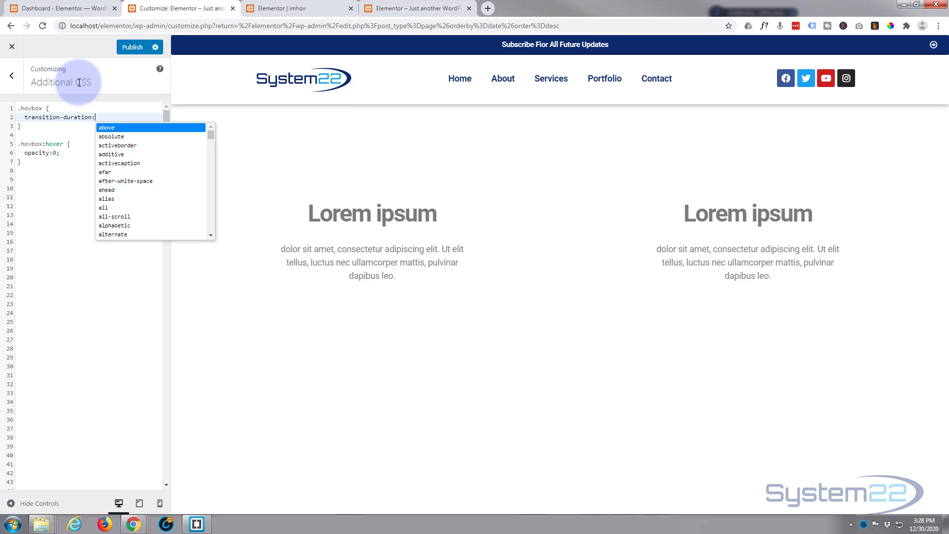
type("1.2")
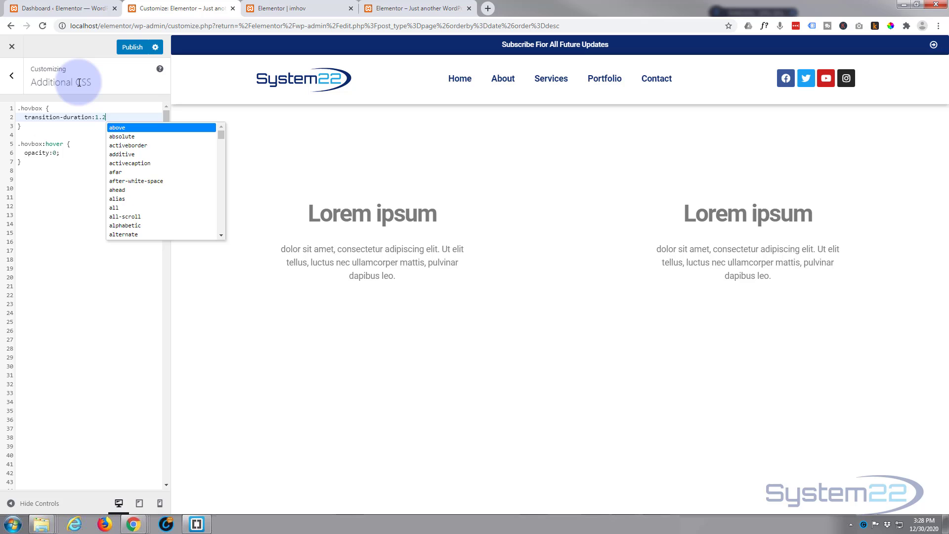
type("s")
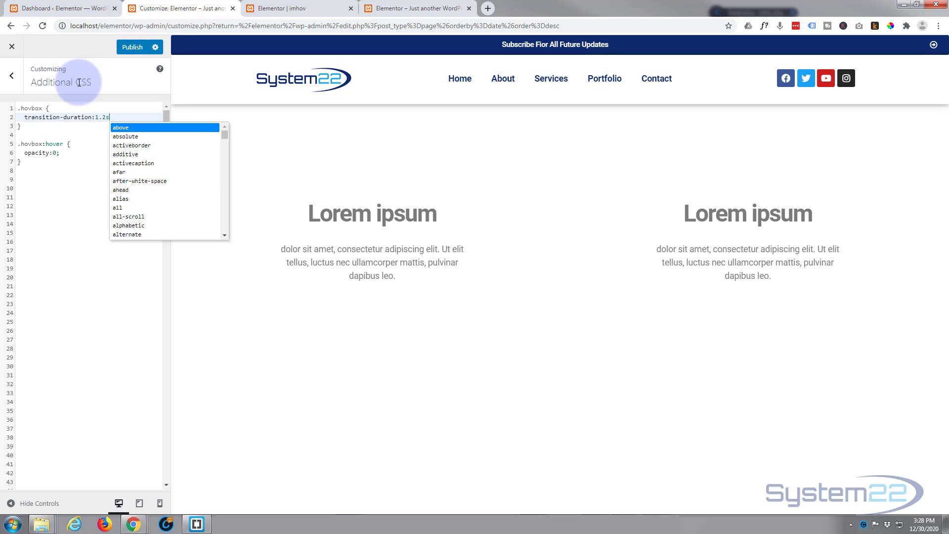
type(";")
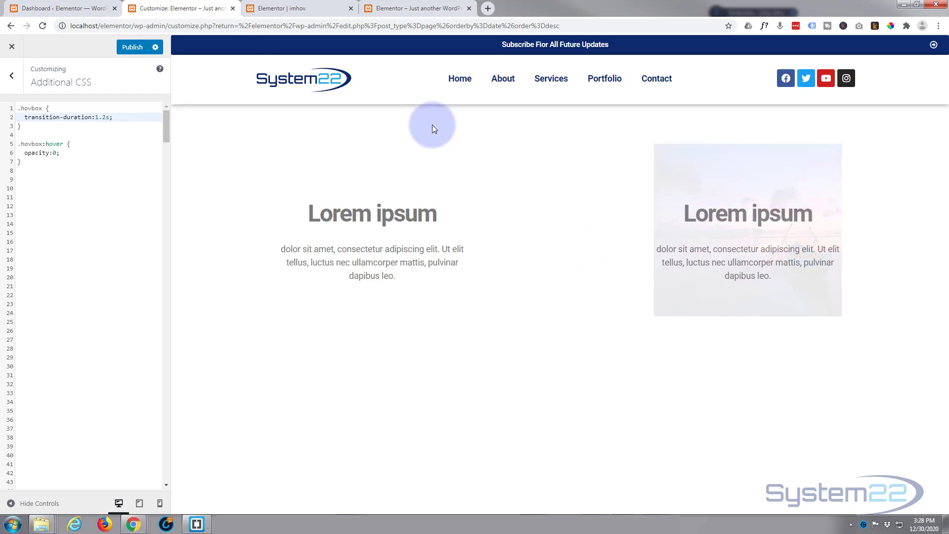
Publish the 1.2s transition CSS, reload the page preview and hover the columns to test the fade
left_click(129, 50)
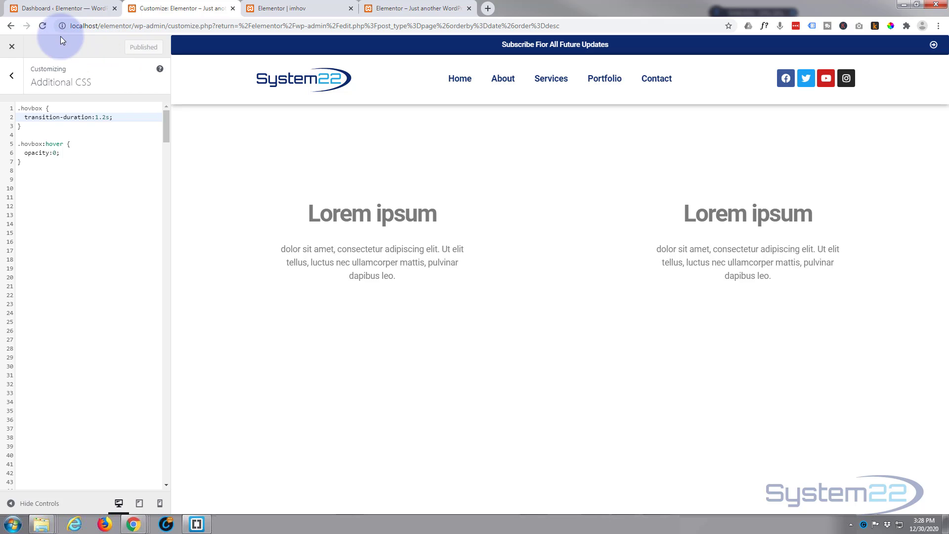
left_click(402, 8)
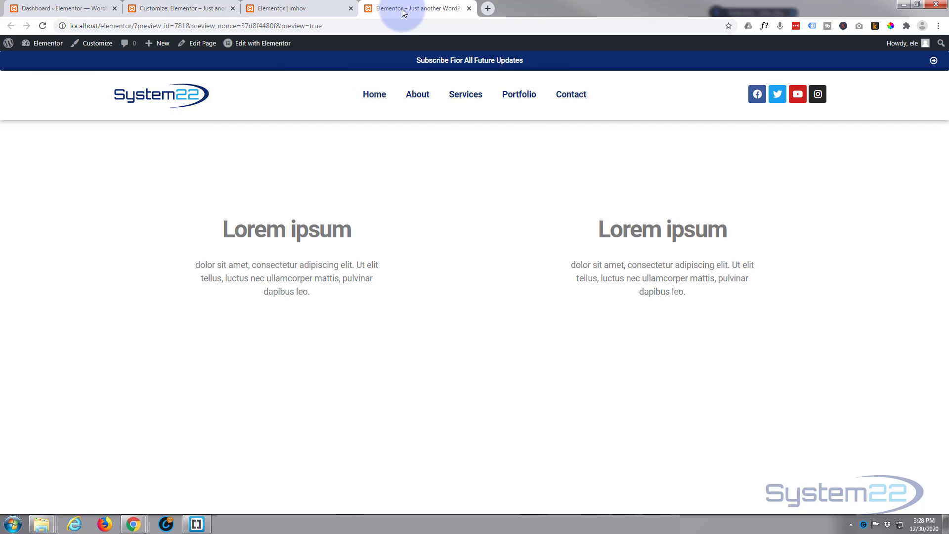
left_click(43, 27)
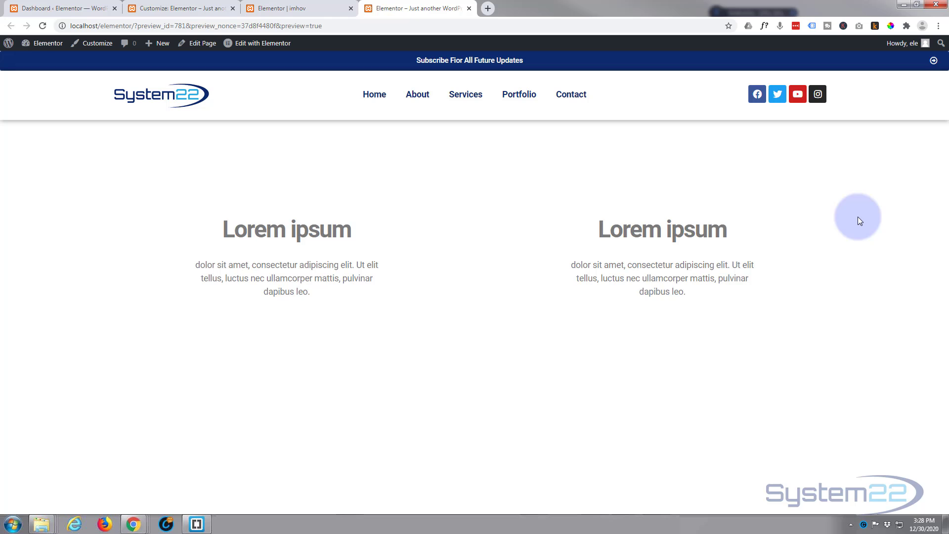
mouse_move(725, 226)
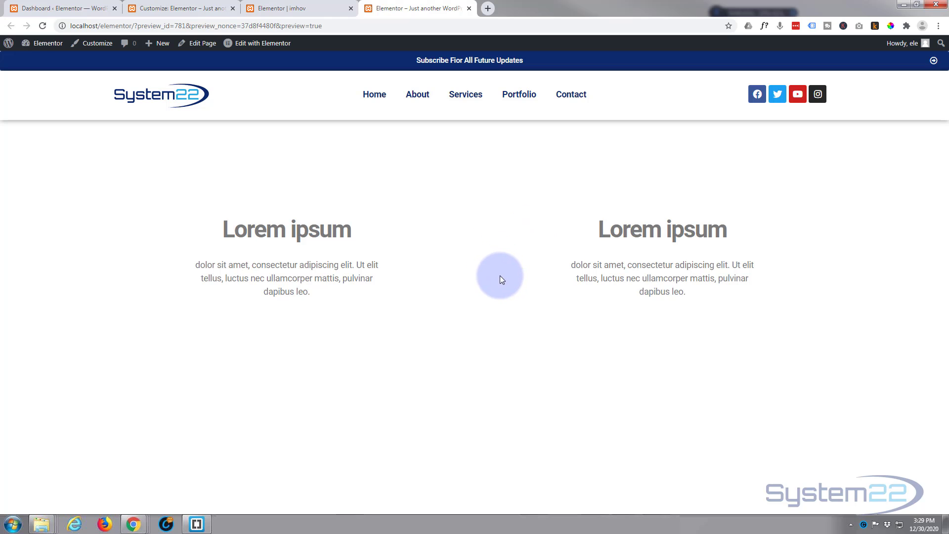
mouse_move(607, 265)
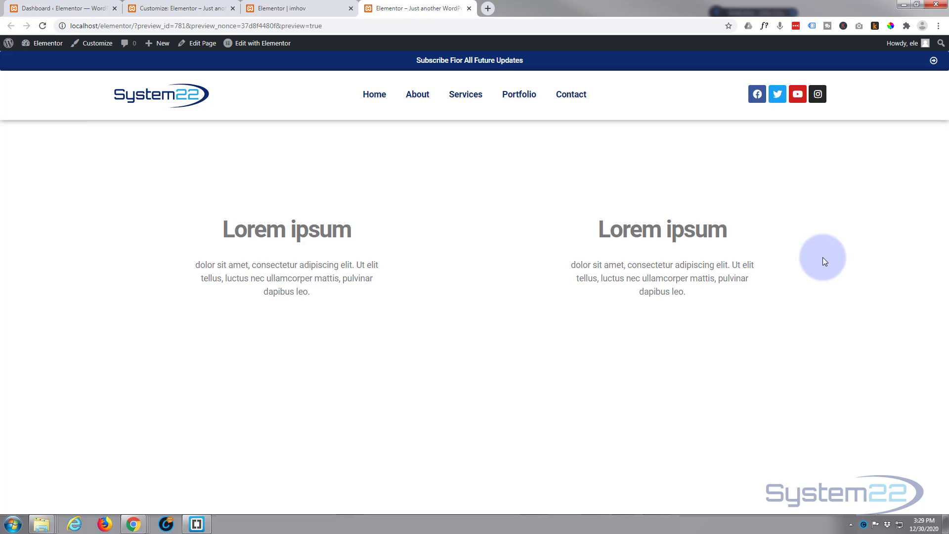
mouse_move(631, 217)
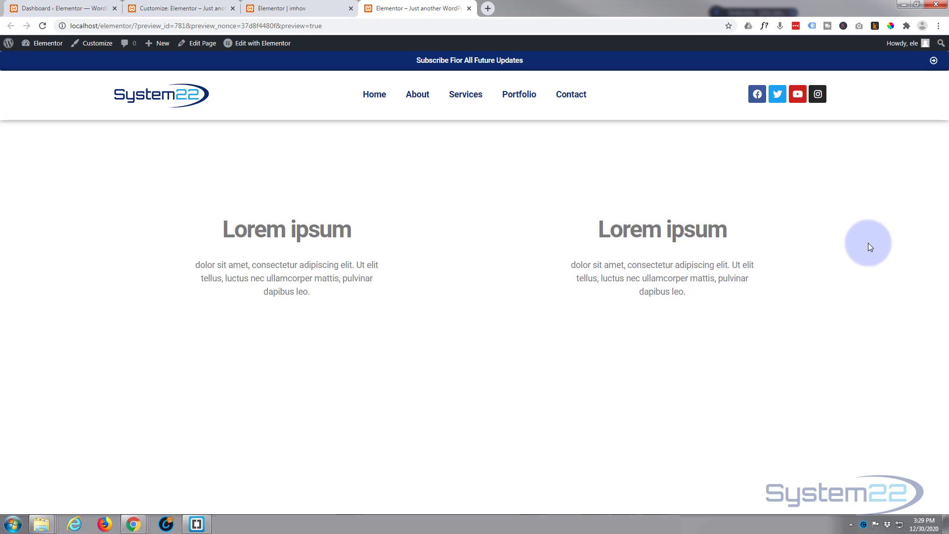
Change the hover rule's opacity value to 1 in Additional CSS
left_click(173, 8)
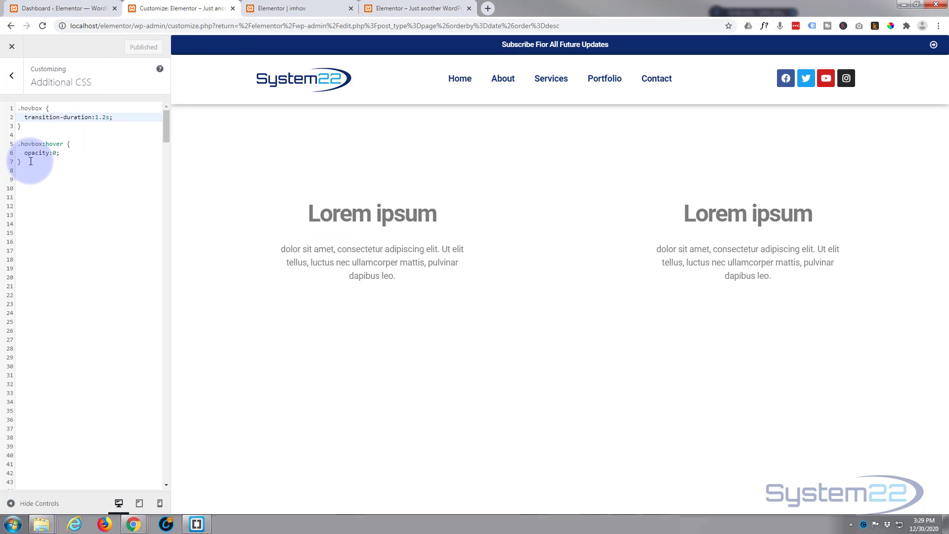
left_click(55, 152)
type("1")
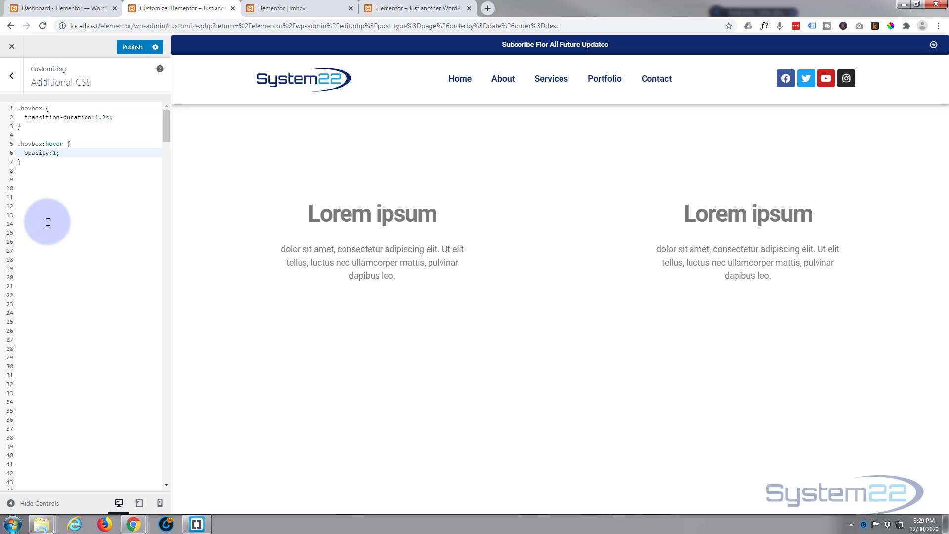
left_click(82, 218)
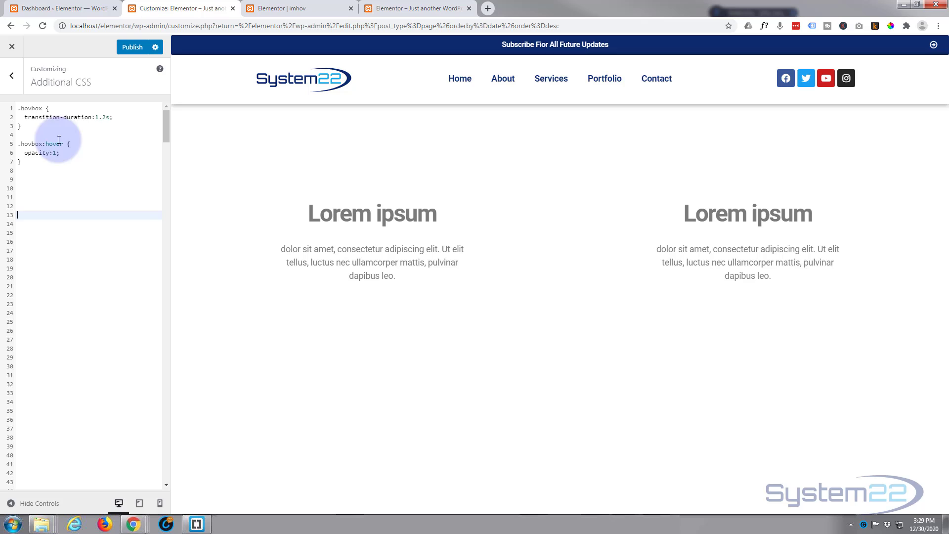
Add opacity:0; inside the .hovbox rule and publish the CSS
left_click(58, 107)
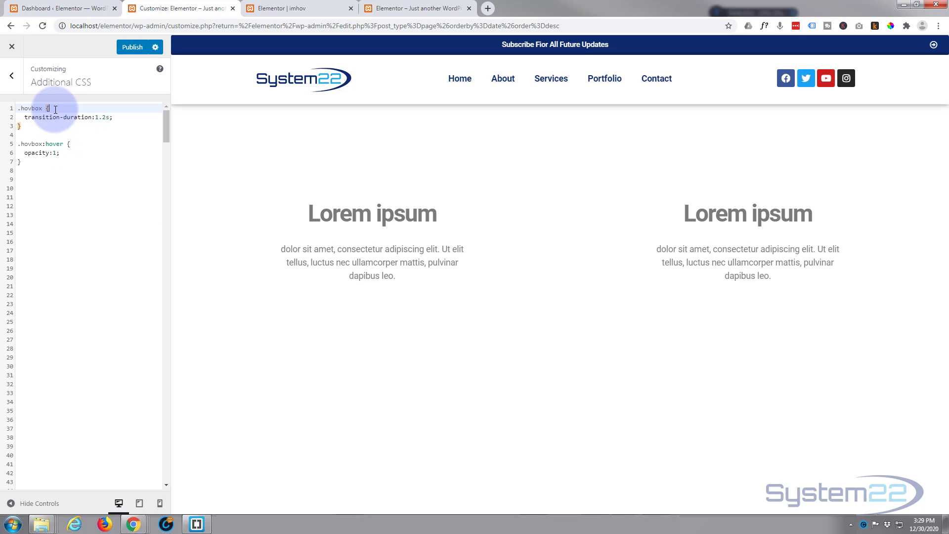
key("Return")
type("opac")
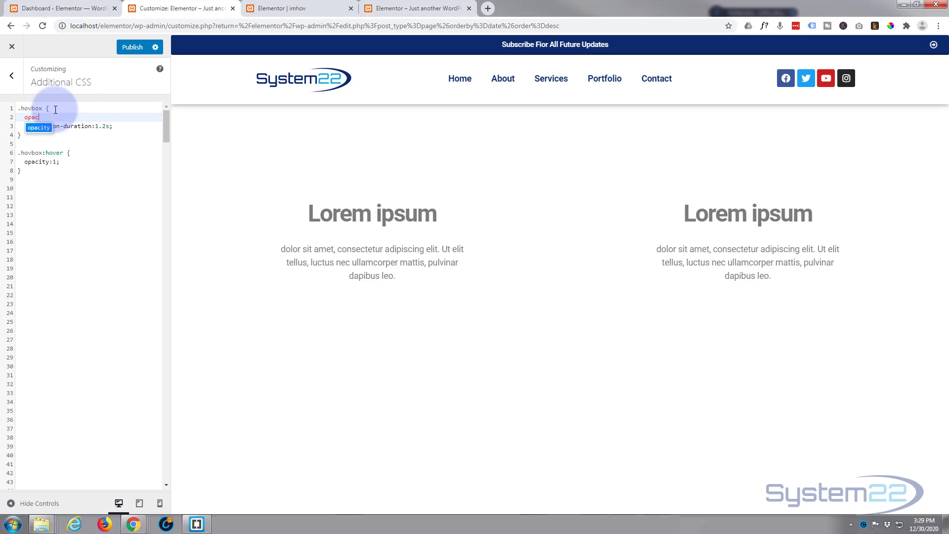
type("ity:0;")
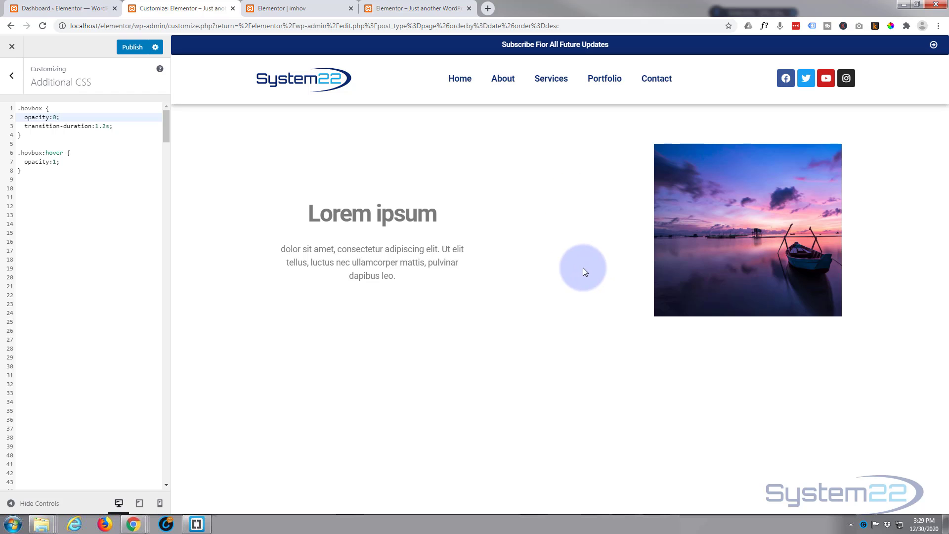
mouse_move(684, 268)
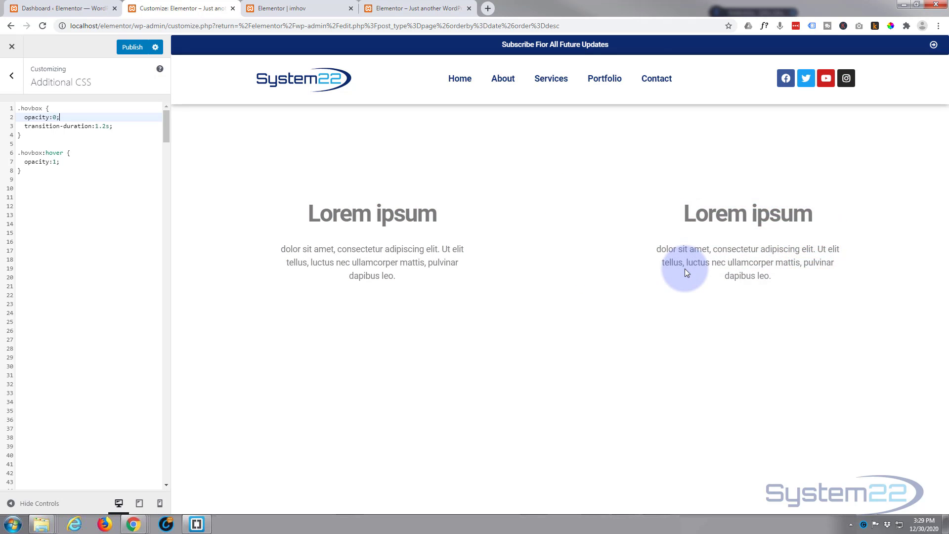
mouse_move(424, 282)
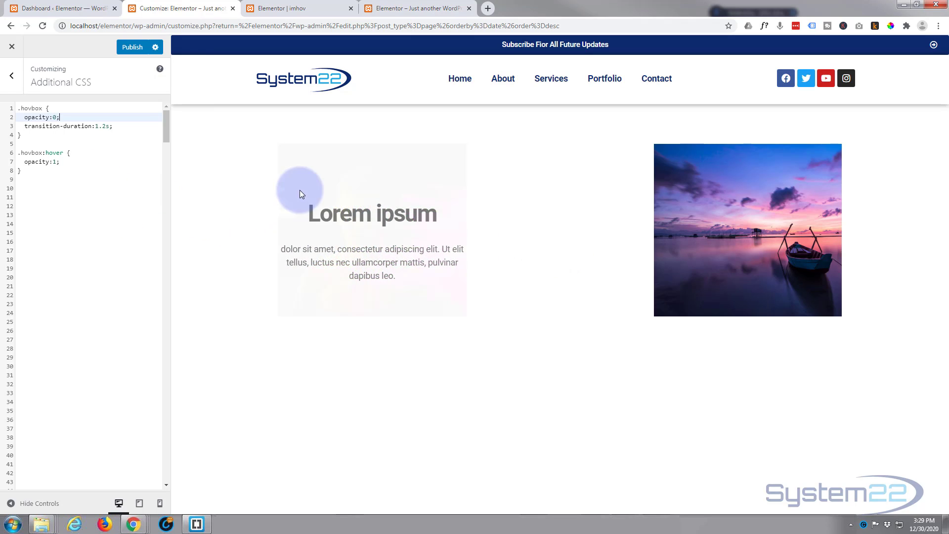
mouse_move(298, 188)
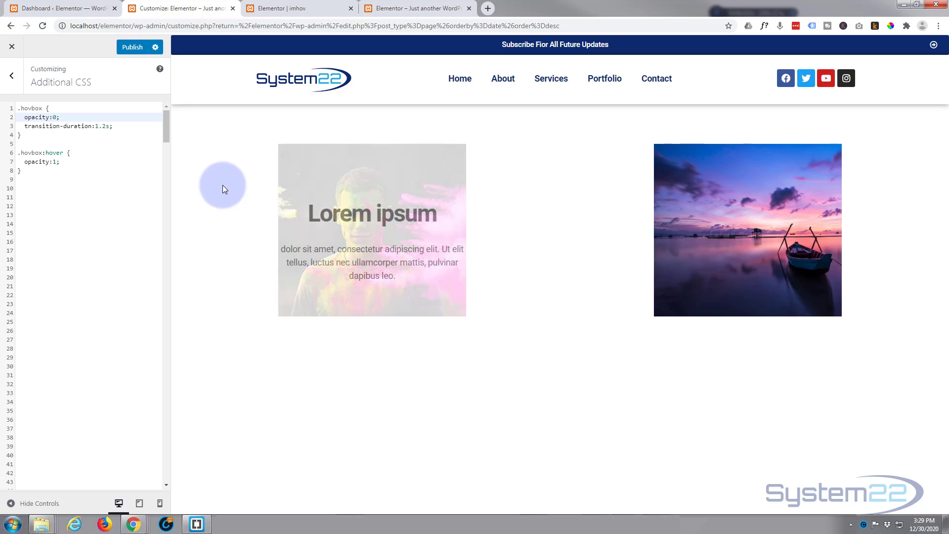
left_click(131, 49)
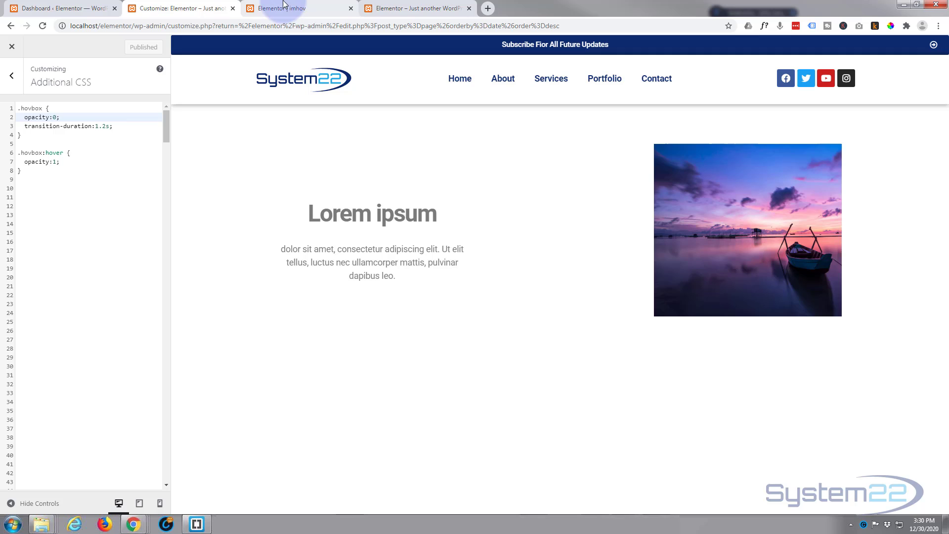
Reload the page preview and hover over both columns to check the image-to-text fade
left_click(433, 8)
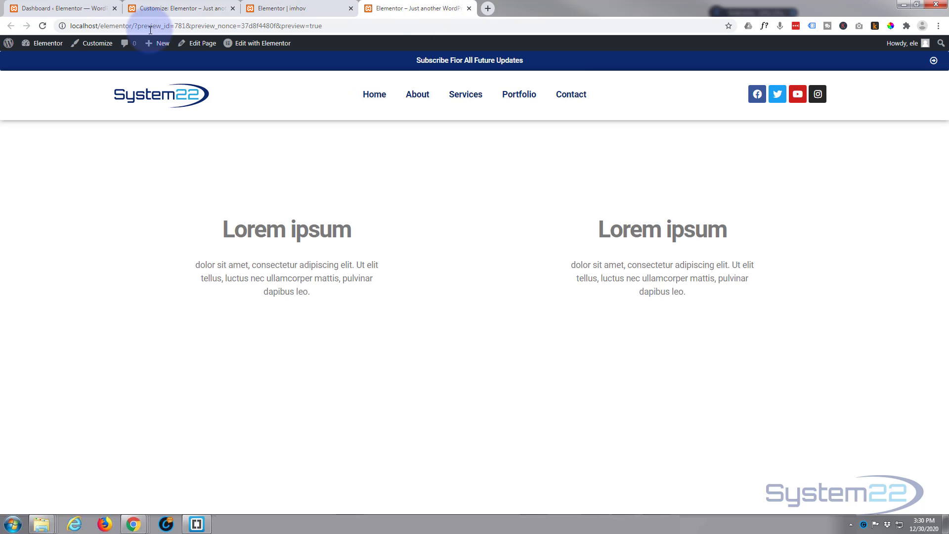
left_click(43, 26)
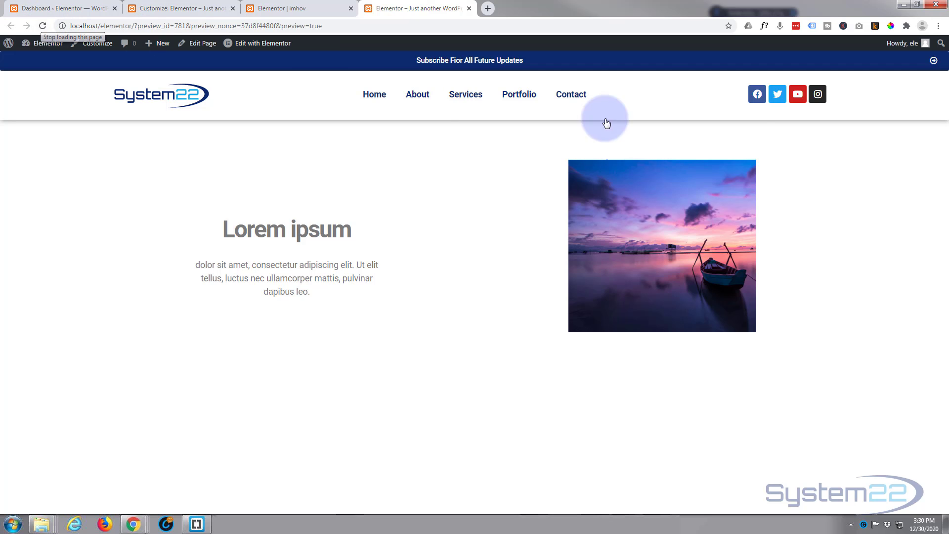
mouse_move(718, 234)
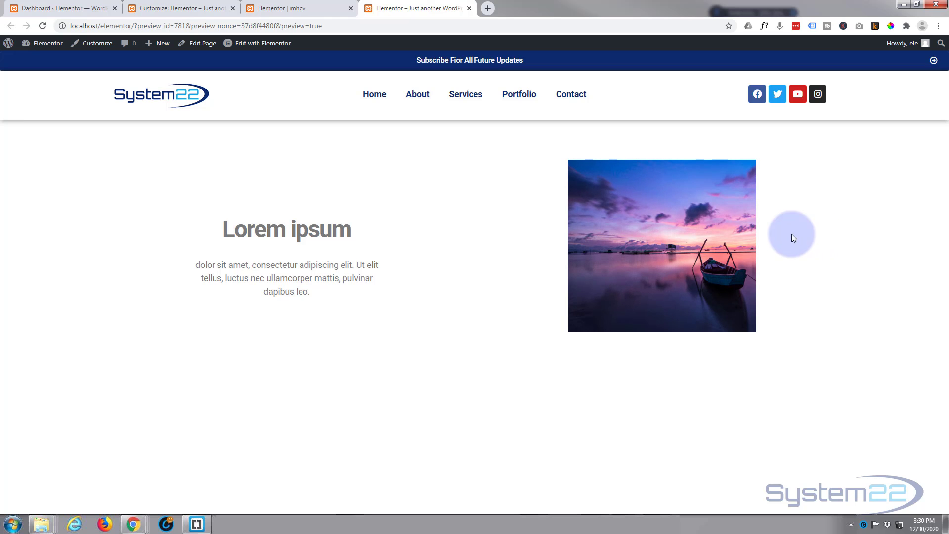
mouse_move(680, 238)
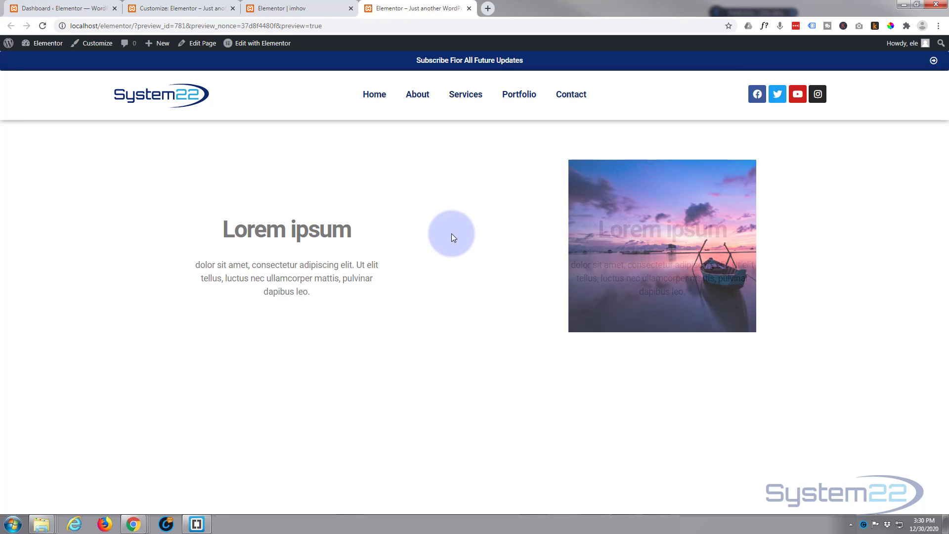
mouse_move(296, 236)
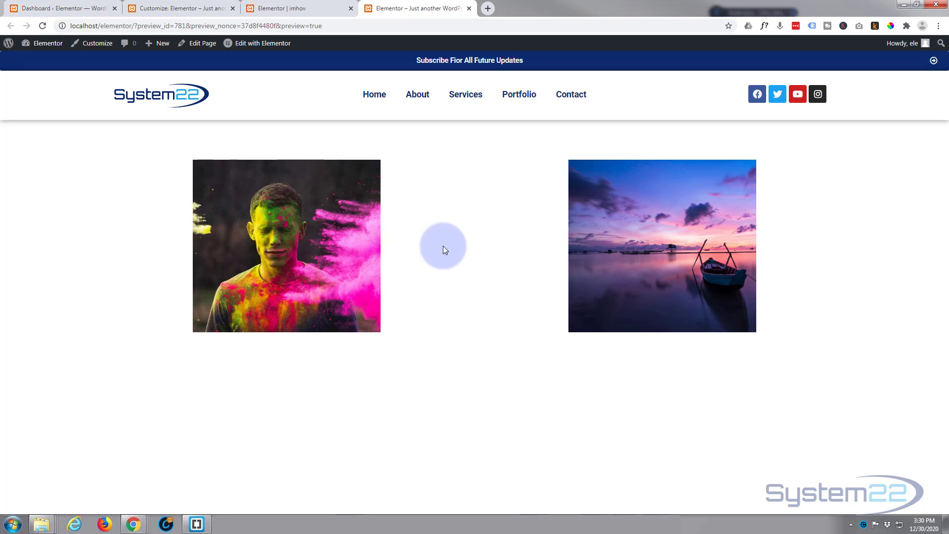